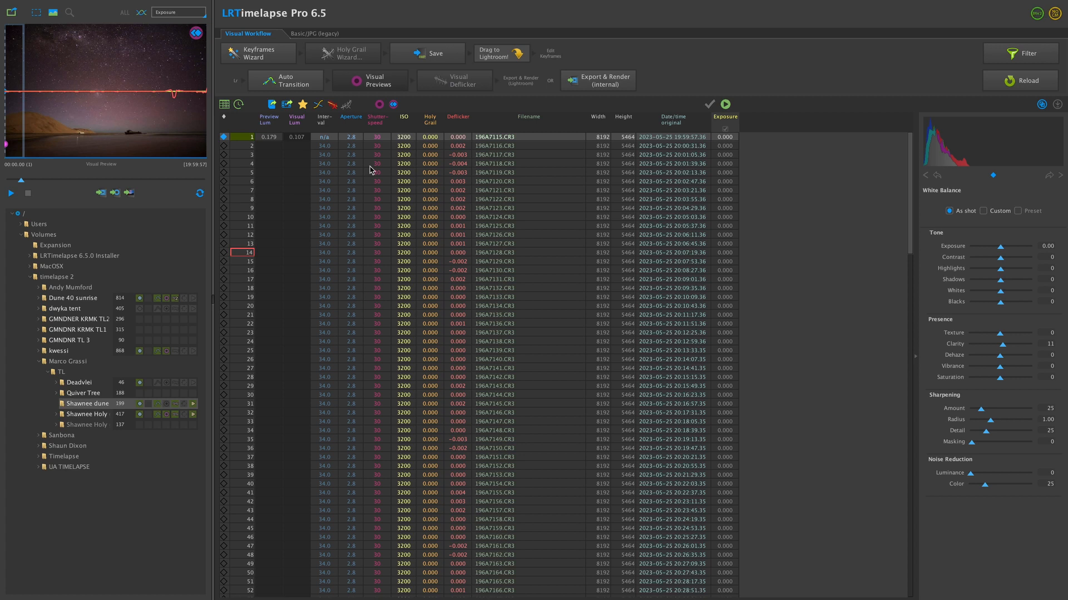
- Open the Keyframes Wizard for the Shawnee dune sequence and scrub through its preview to check the light across the frames
{"action": "scroll", "coordinate": [362, 173], "scroll_direction": "down", "scroll_amount": 20}
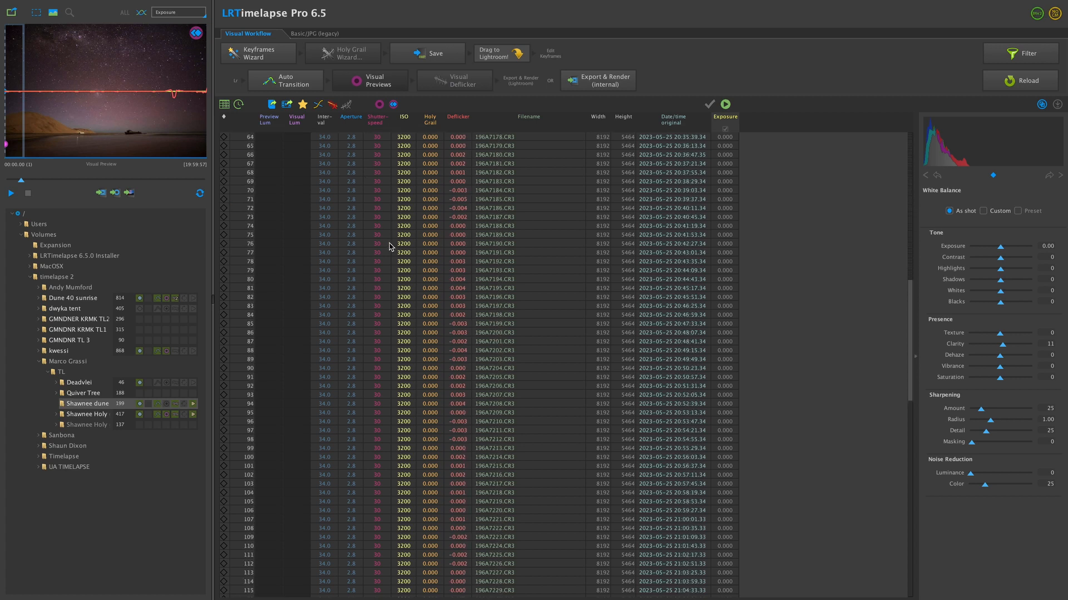
{"action": "scroll", "coordinate": [389, 246], "scroll_direction": "up", "scroll_amount": 20}
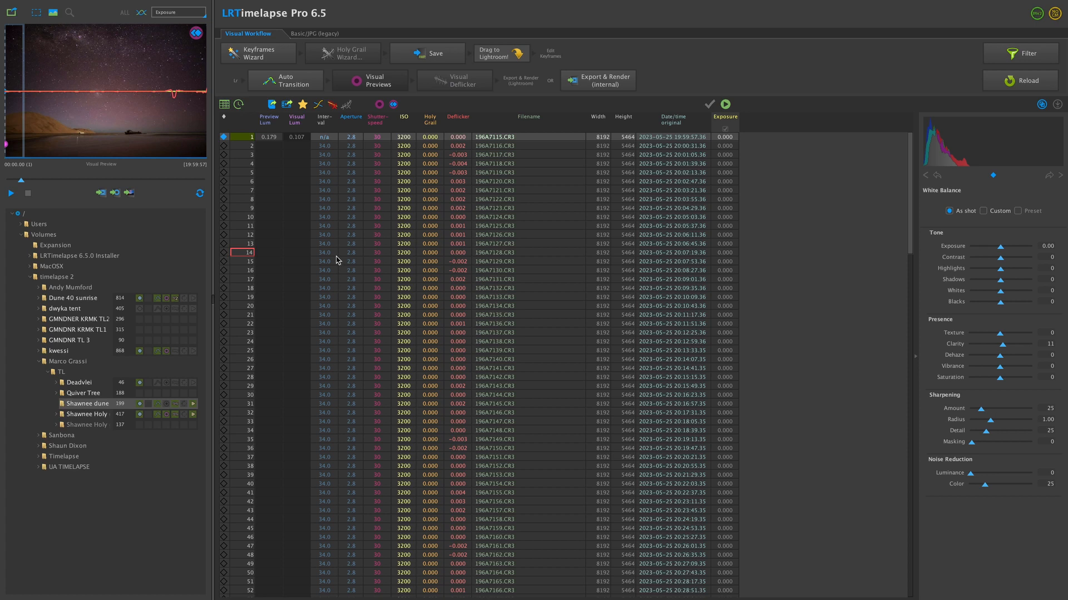
{"action": "left_click", "coordinate": [259, 53]}
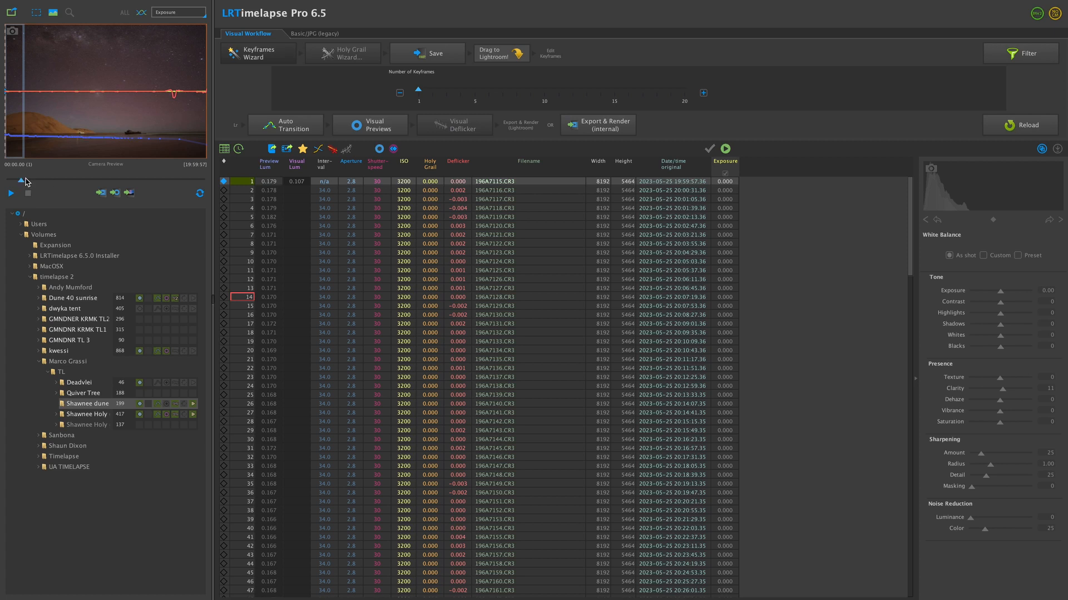
{"action": "left_click_drag", "start_coordinate": [26, 178], "coordinate": [65, 179]}
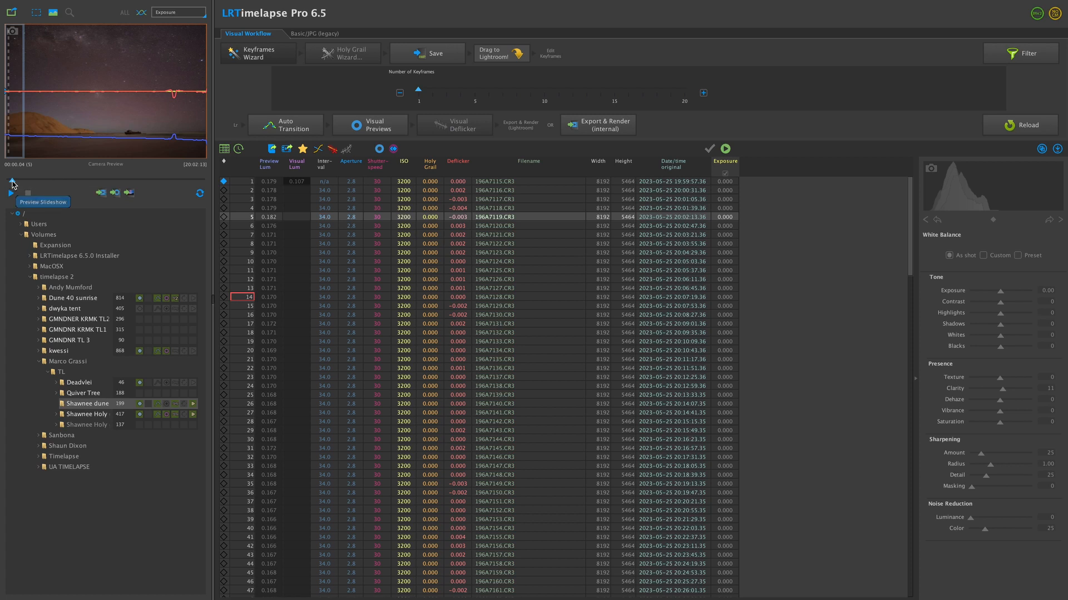
{"action": "left_click_drag", "start_coordinate": [13, 185], "coordinate": [136, 168]}
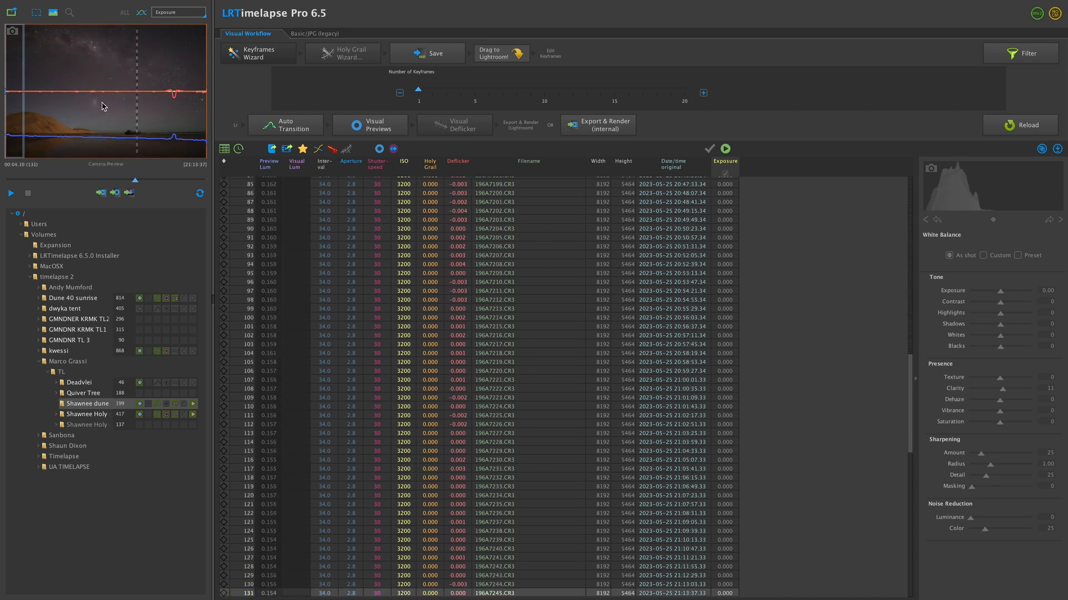
{"action": "left_click_drag", "start_coordinate": [135, 180], "coordinate": [8, 188]}
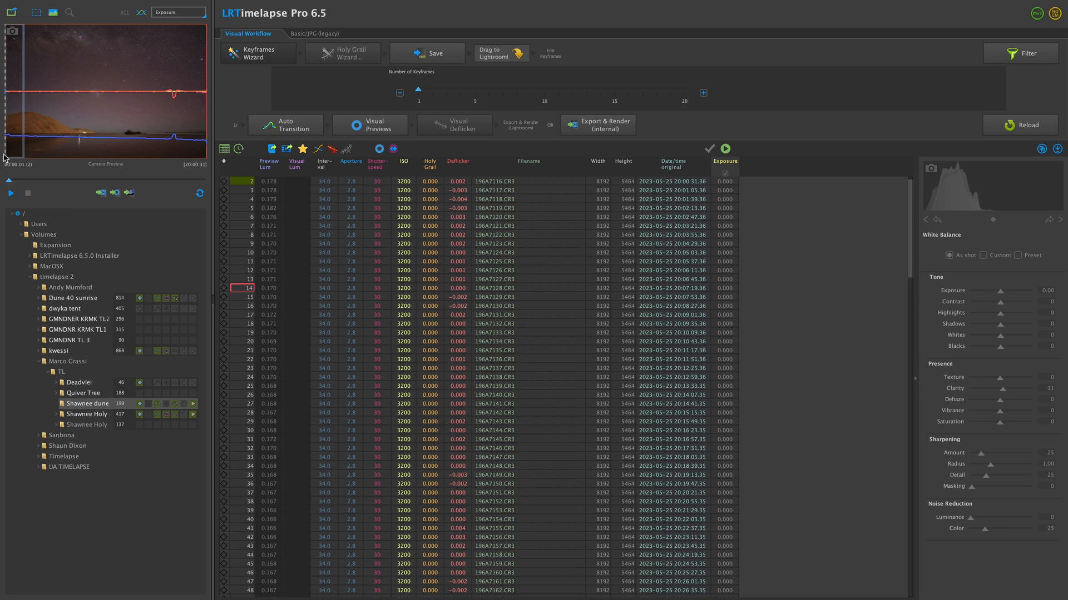
{"action": "left_click_drag", "start_coordinate": [10, 184], "coordinate": [187, 177]}
{"action": "left_click", "coordinate": [34, 180]}
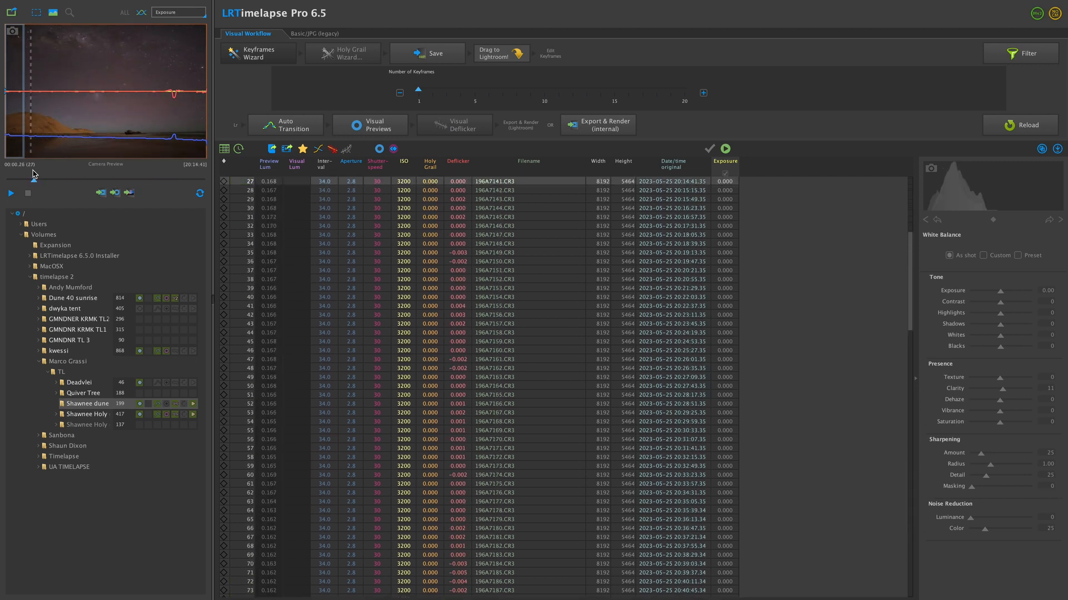
- Save the sequence's metadata and transfer the whole sequence to Lightroom Classic for import
{"action": "left_click", "coordinate": [429, 56]}
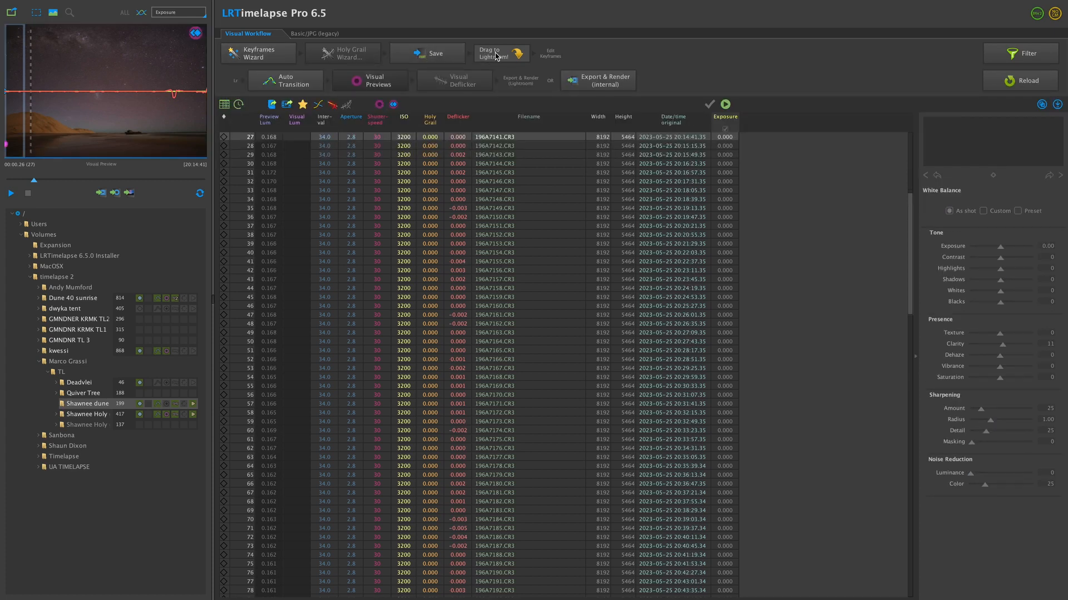
{"action": "left_click_drag", "start_coordinate": [496, 56], "coordinate": [707, 592]}
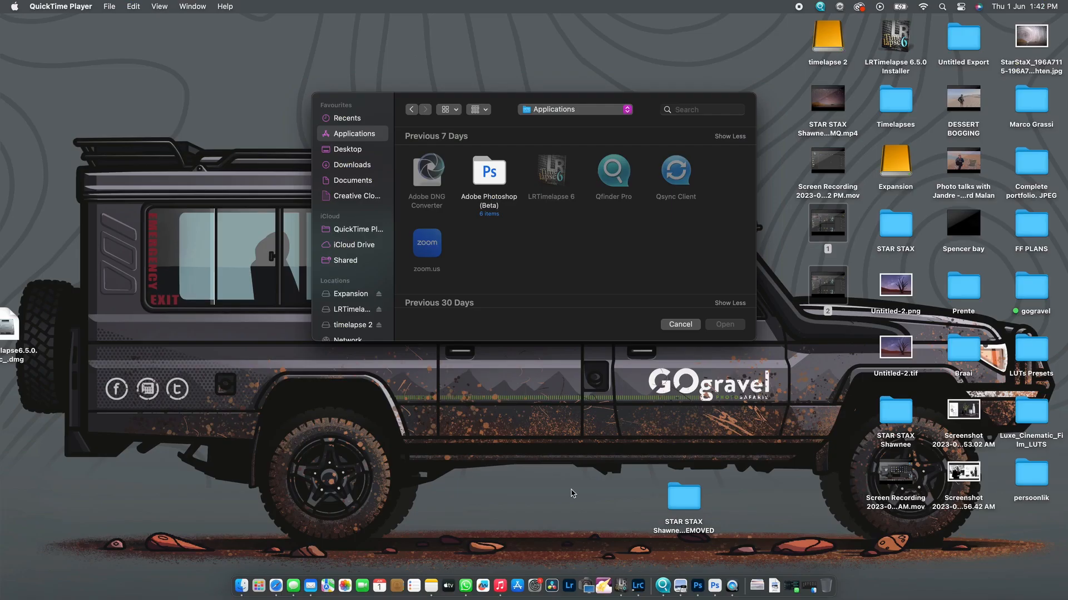
{"action": "key", "text": "ctrl+Right"}
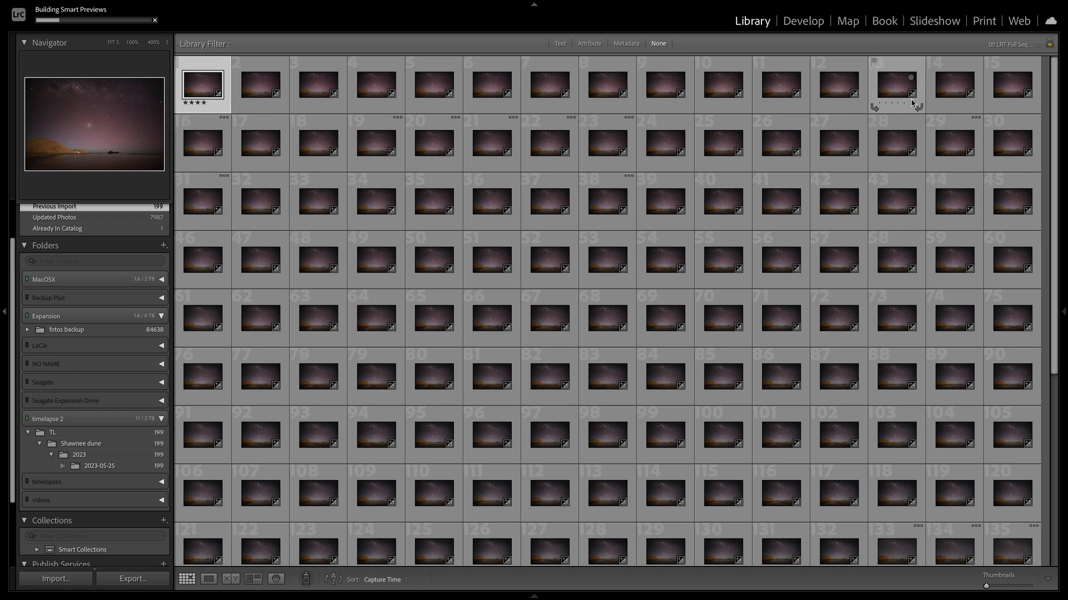
- Select all photos of the imported sequence in Lightroom Classic and read their metadata from the files
{"action": "key", "text": "super+a"}
{"action": "right_click", "coordinate": [197, 90]}
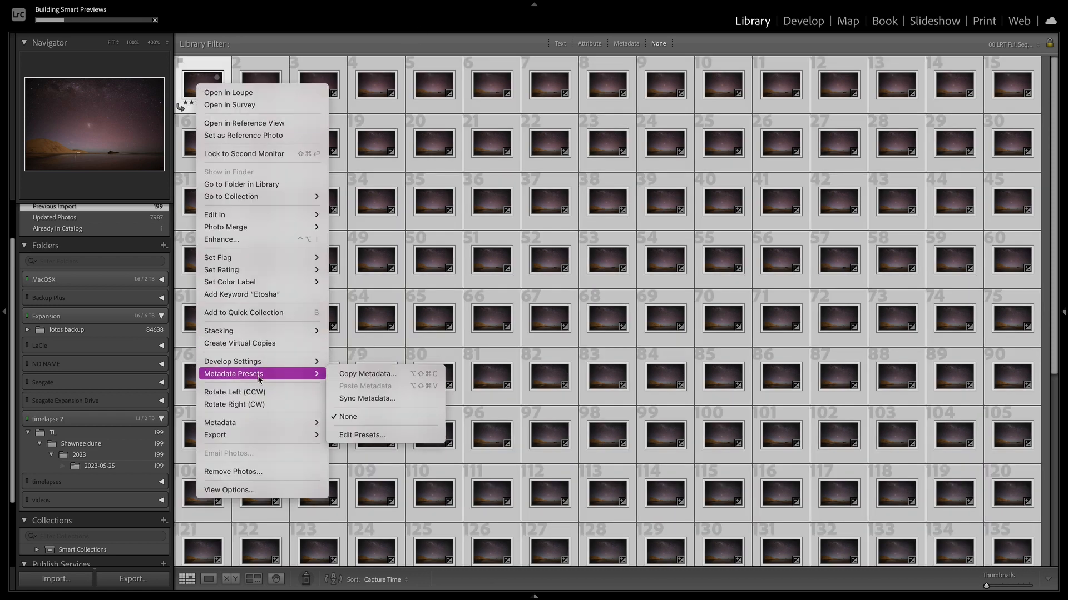
{"action": "mouse_move", "coordinate": [272, 425]}
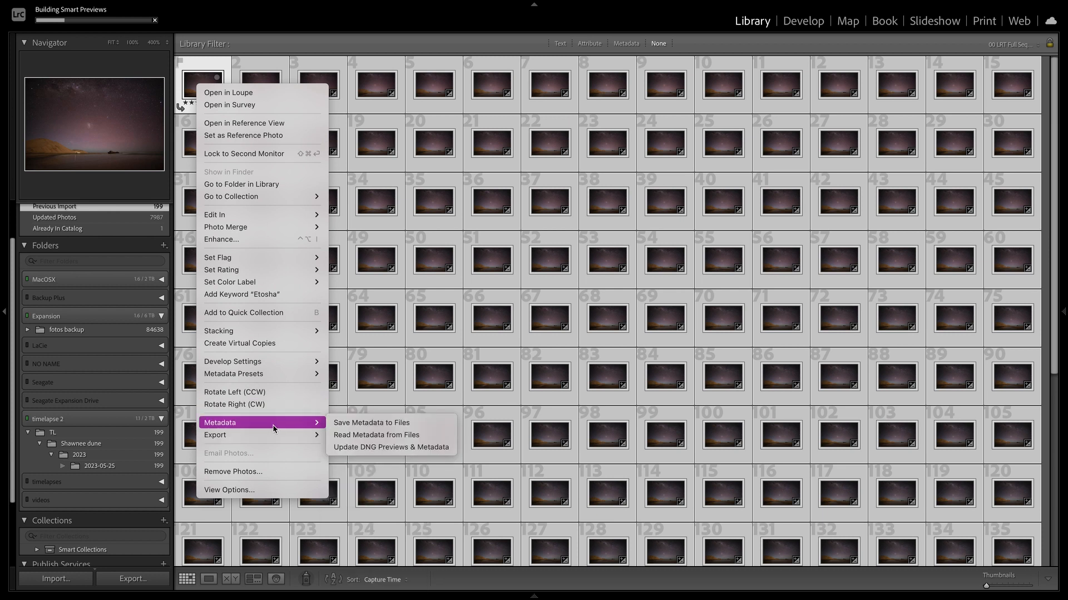
{"action": "left_click", "coordinate": [359, 435]}
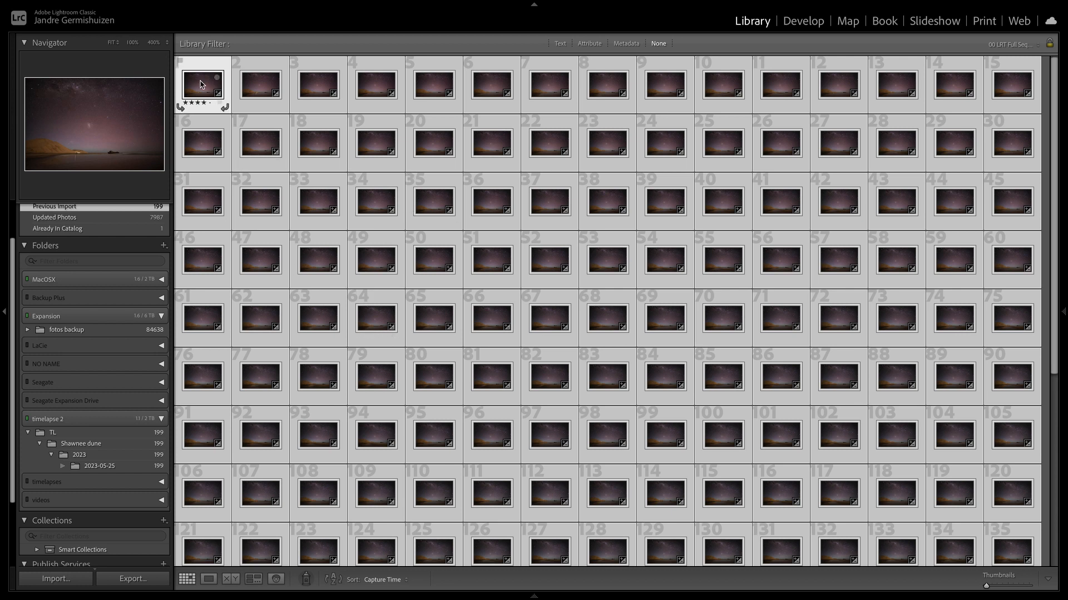
- Filter the library with the 01 LRT Keyframes preset and open the four-star keyframe photo in Loupe view
{"action": "left_click", "coordinate": [1010, 45]}
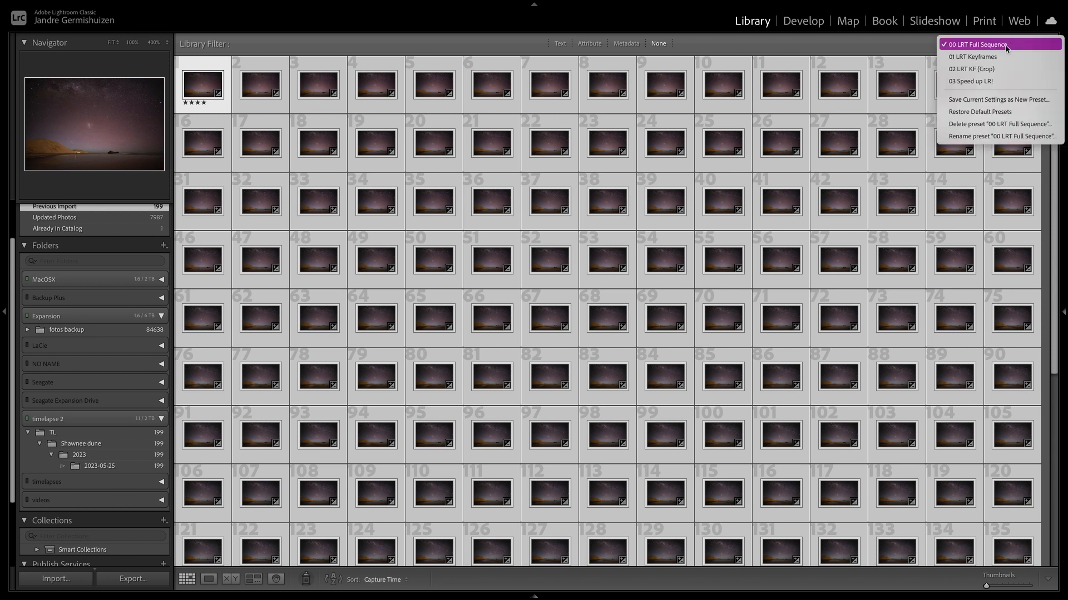
{"action": "left_click", "coordinate": [980, 58]}
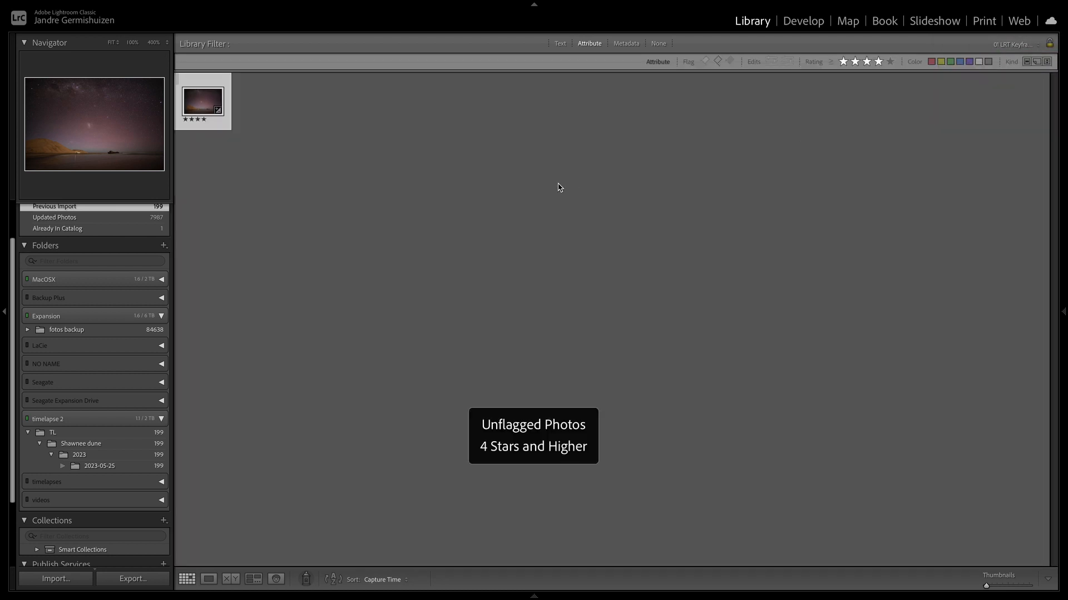
{"action": "double_click", "coordinate": [199, 108]}
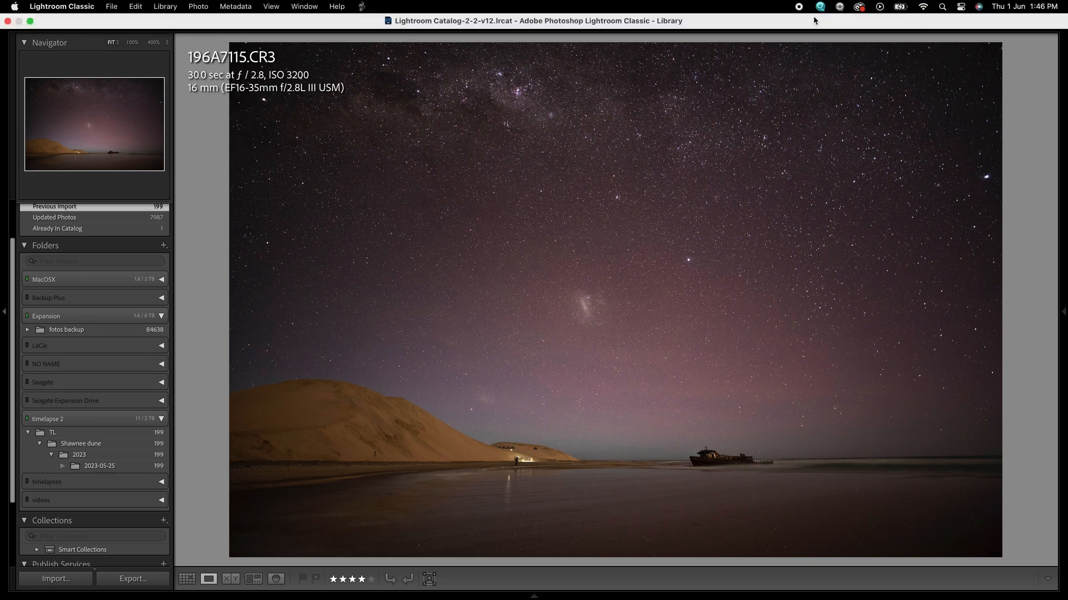
- Bring the keyframe into the Develop module and set its manual luminance noise reduction to 54
{"action": "left_click", "coordinate": [801, 23]}
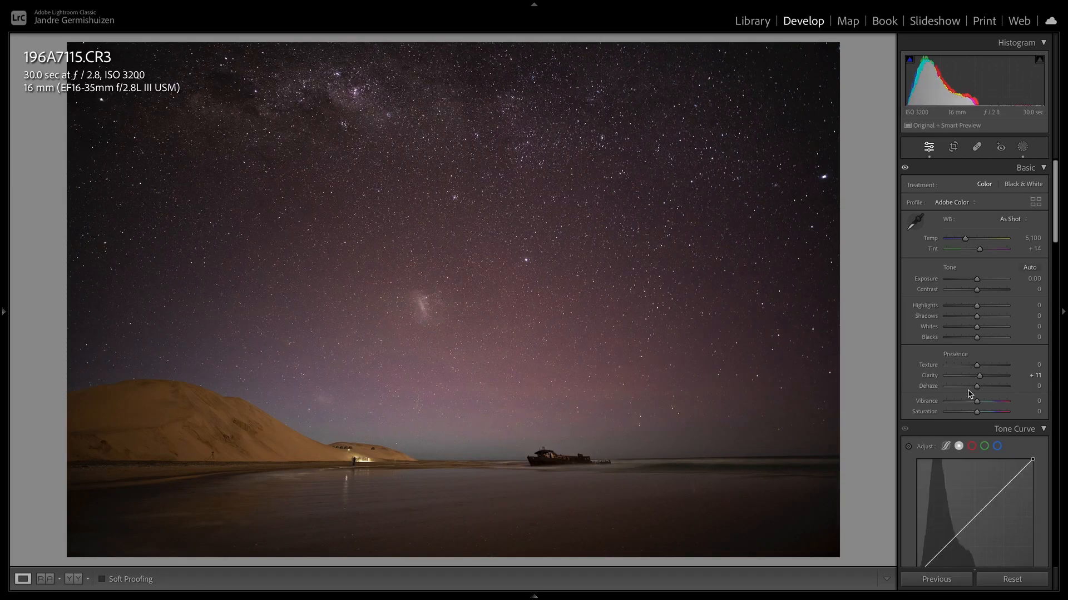
{"action": "scroll", "coordinate": [970, 423], "scroll_direction": "down", "scroll_amount": 7}
{"action": "scroll", "coordinate": [970, 463], "scroll_direction": "down", "scroll_amount": 15}
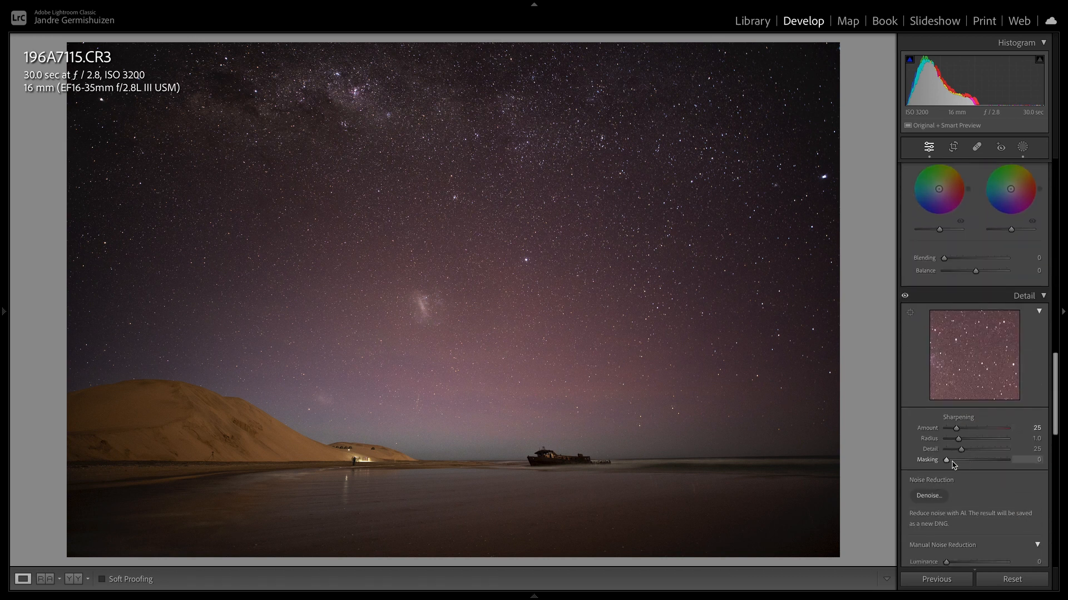
{"action": "scroll", "coordinate": [959, 464], "scroll_direction": "down", "scroll_amount": 2}
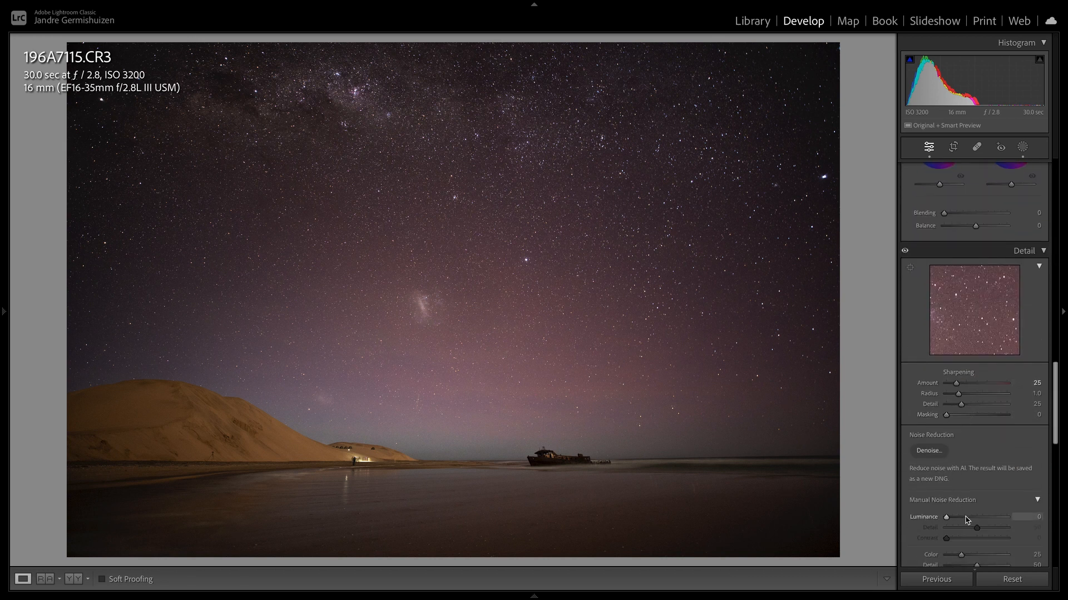
{"action": "left_click_drag", "start_coordinate": [966, 520], "coordinate": [977, 519]}
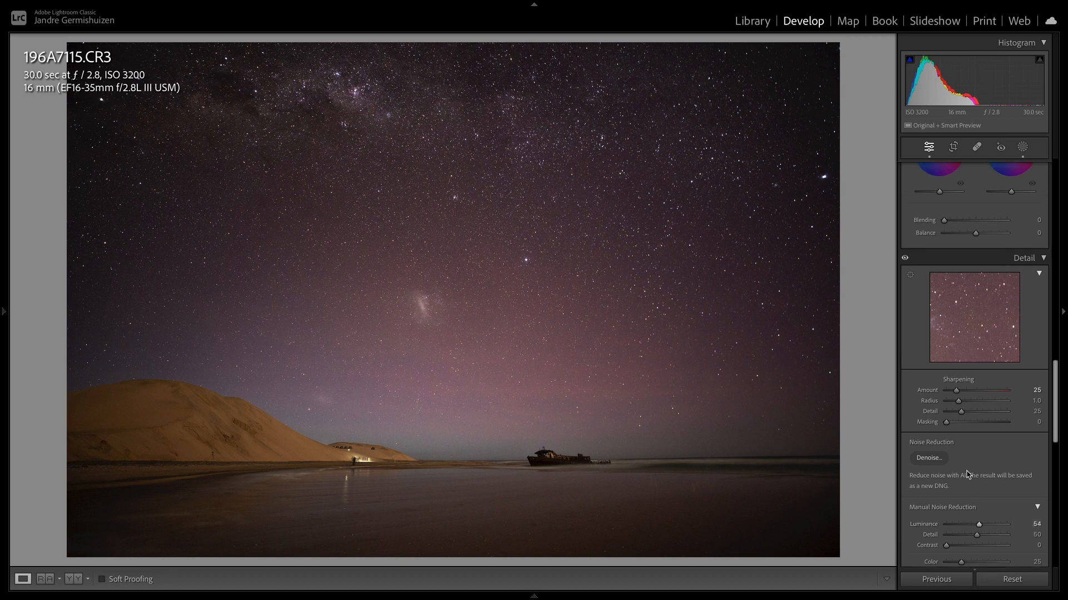
- Set the keyframe's Highlights to +63 and its Exposure to −0.20
{"action": "scroll", "coordinate": [966, 474], "scroll_direction": "up", "scroll_amount": 15}
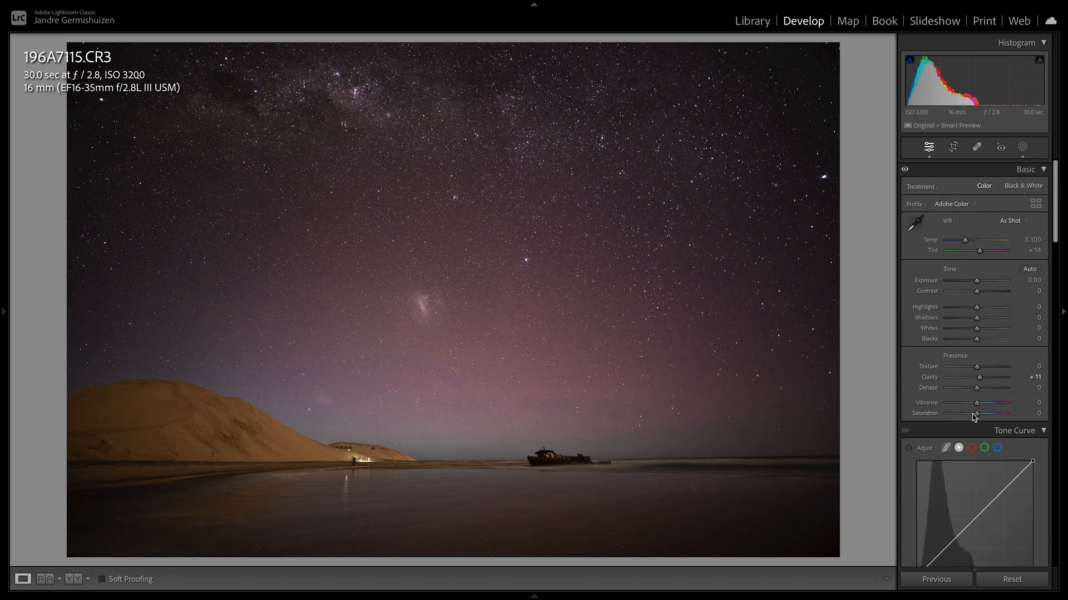
{"action": "left_click_drag", "start_coordinate": [977, 308], "coordinate": [975, 279]}
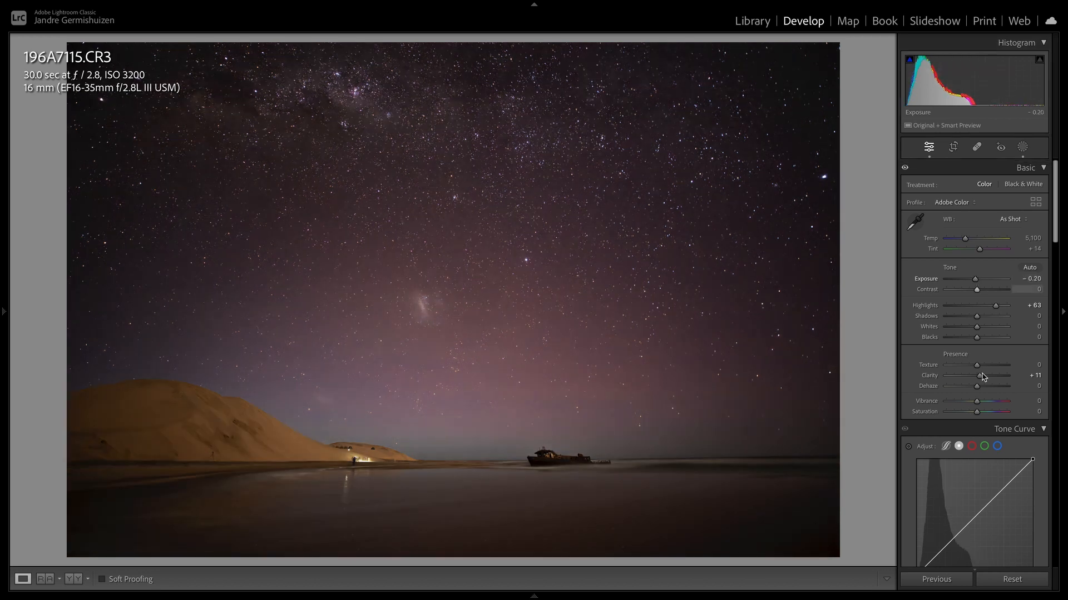
- Return to the Library grid and show all frames with the 00 LRT Full Sequence filter preset
{"action": "left_click", "coordinate": [752, 23]}
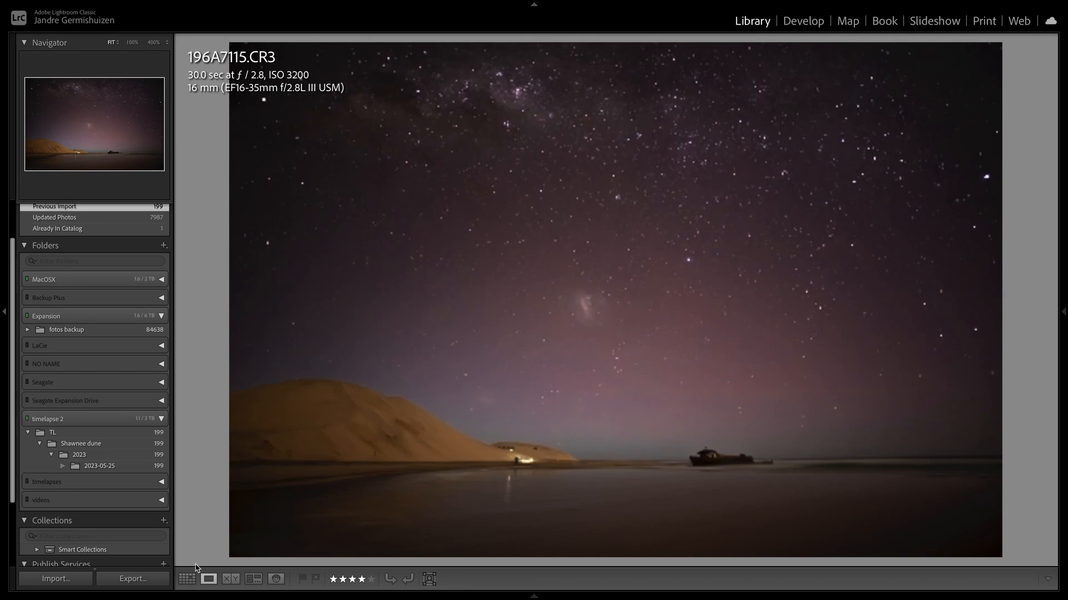
{"action": "left_click", "coordinate": [186, 580]}
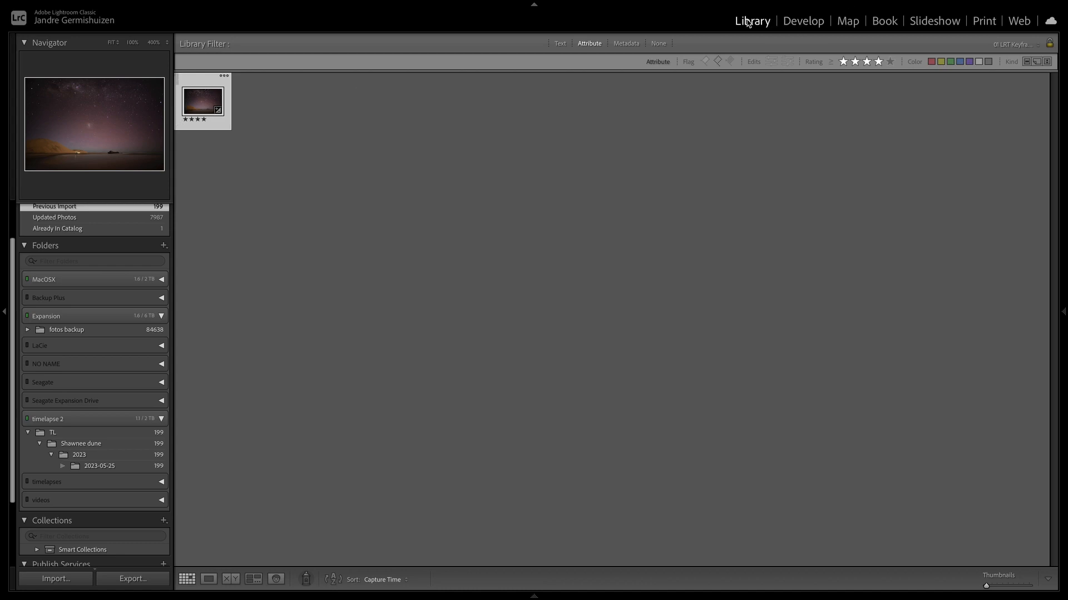
{"action": "left_click", "coordinate": [1027, 44]}
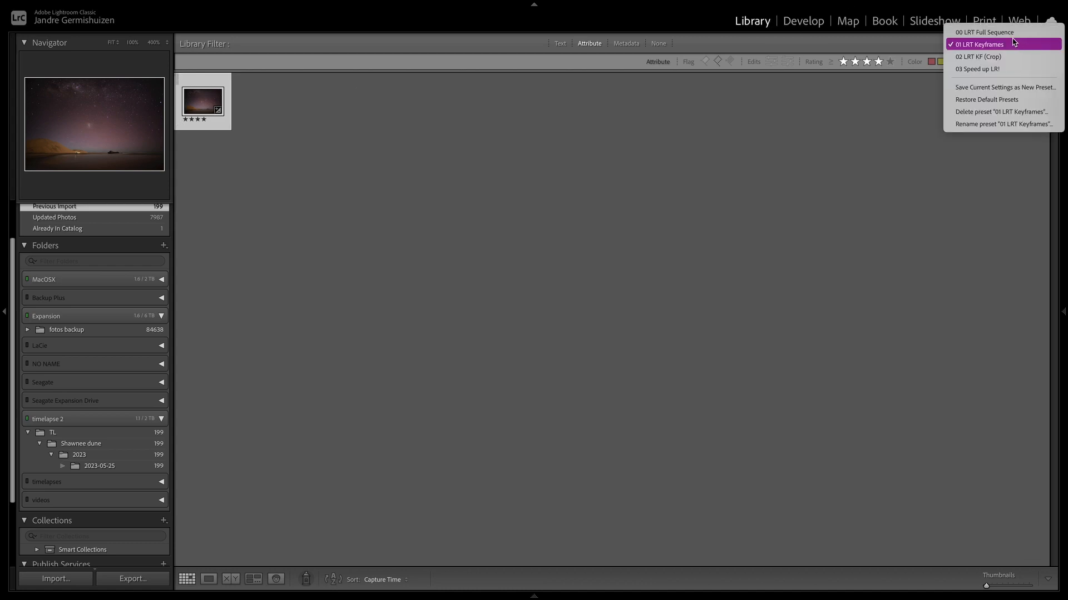
{"action": "left_click", "coordinate": [1005, 29]}
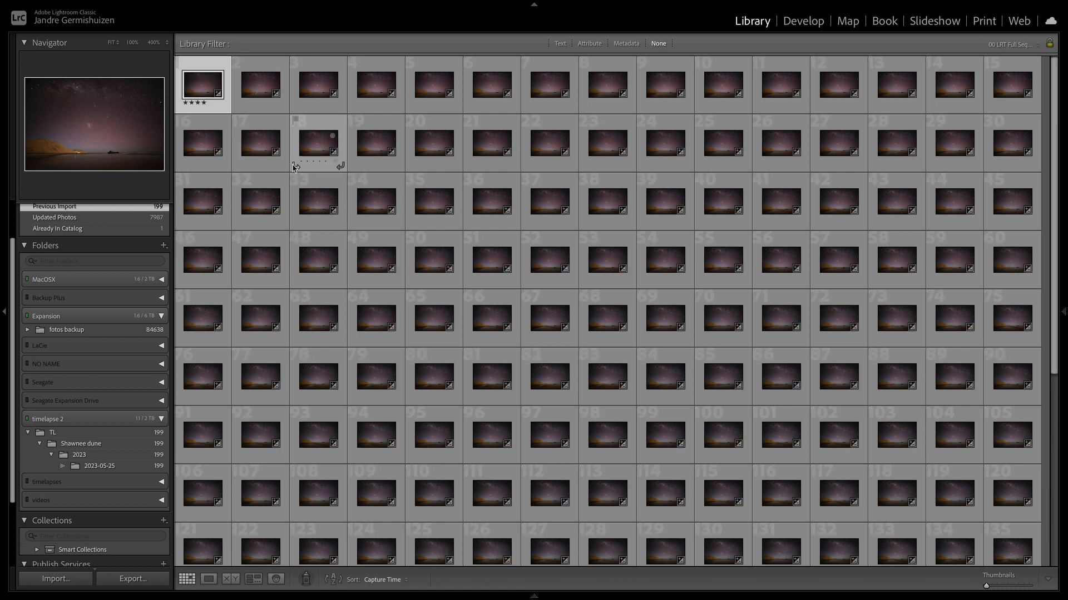
- Select all photos in the sequence and save their metadata to the files
{"action": "key", "text": "super+a"}
{"action": "right_click", "coordinate": [202, 90]}
{"action": "mouse_move", "coordinate": [263, 439]}
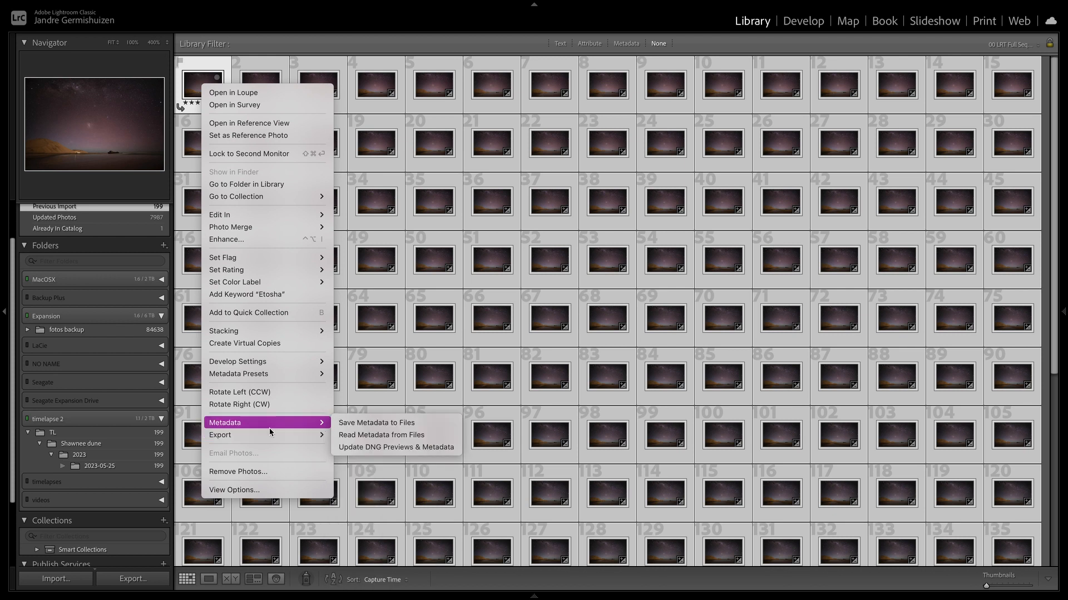
{"action": "left_click", "coordinate": [356, 424]}
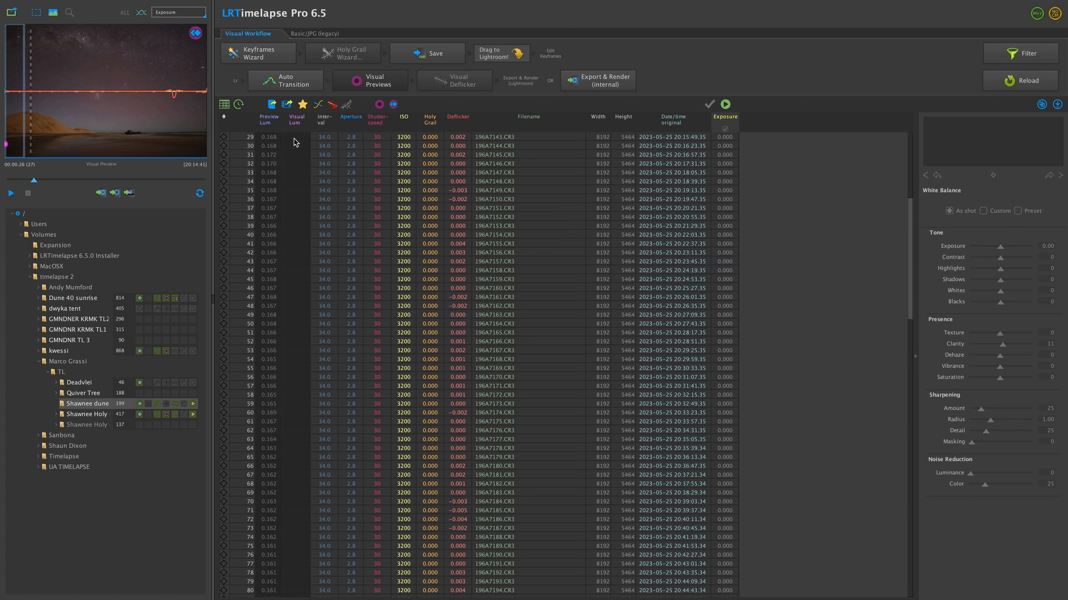
- Switch back to LRTimelapse, run Auto Transition on the sequence and allow Adobe DNG Converter to access the removable volume
{"action": "left_click", "coordinate": [283, 84]}
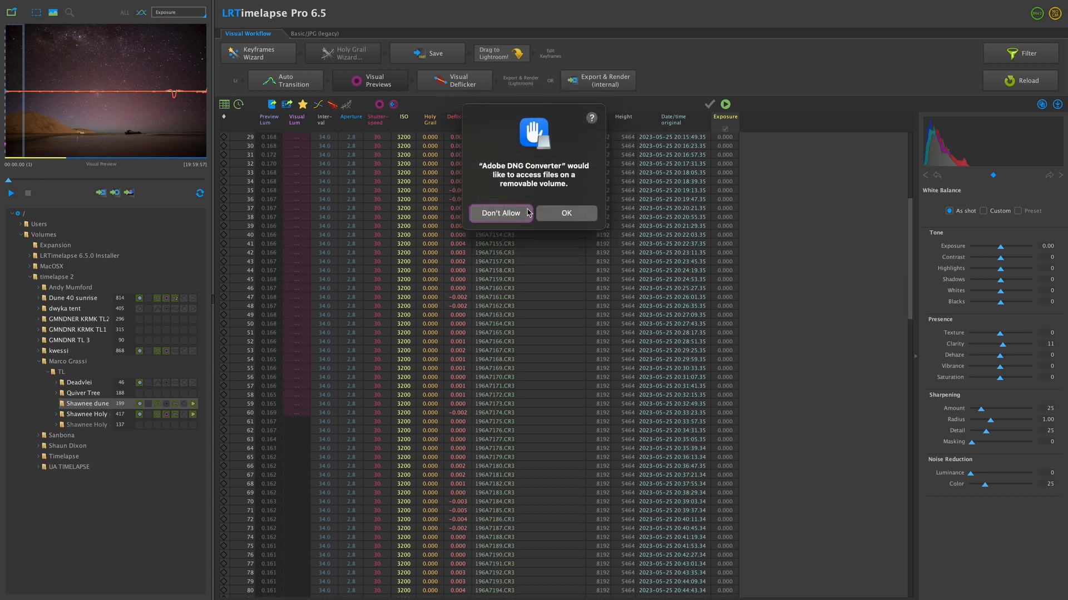
{"action": "left_click", "coordinate": [560, 220]}
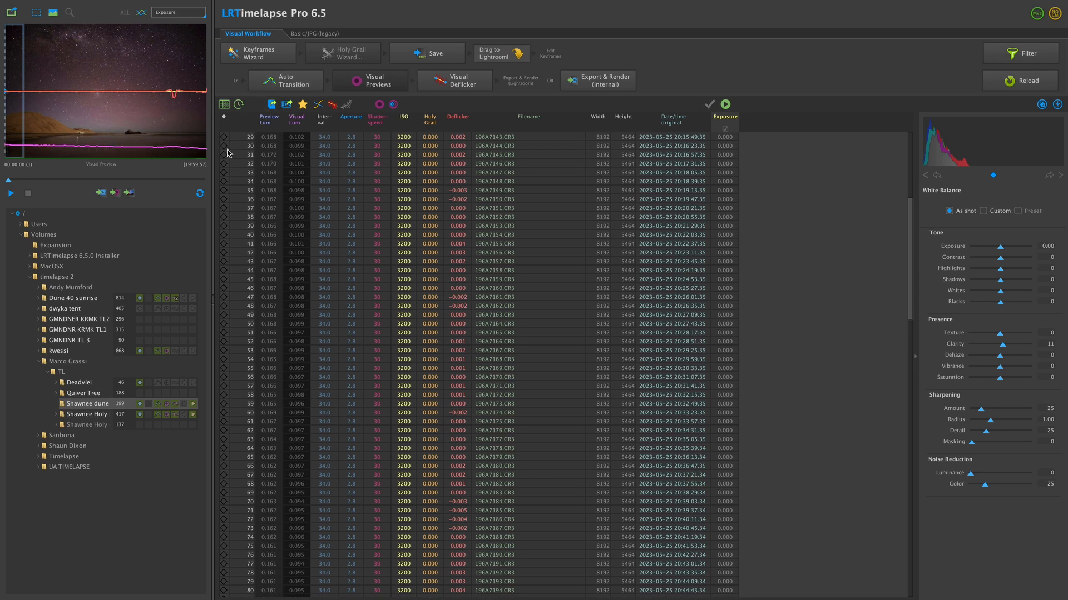
- Play the visual preview, then raise the Visual Deflicker smoothing to about 15 and refine the deflicker
{"action": "left_click", "coordinate": [10, 193]}
{"action": "left_click", "coordinate": [470, 81]}
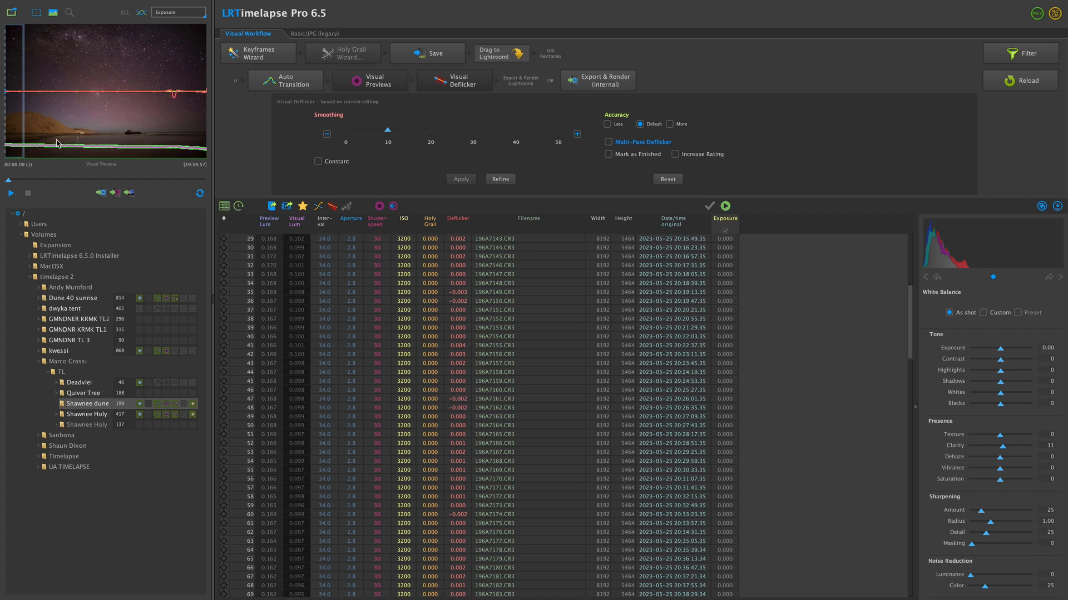
{"action": "left_click_drag", "start_coordinate": [388, 130], "coordinate": [408, 130]}
{"action": "left_click", "coordinate": [497, 179]}
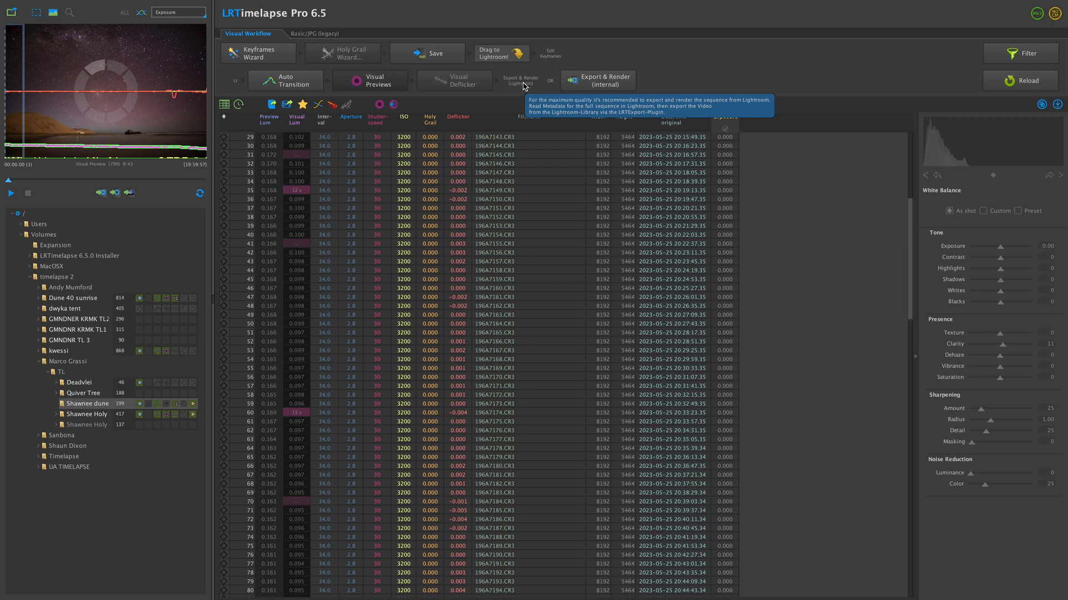
- Switch to Lightroom Classic and read the updated metadata from the files for all selected photos
{"action": "key", "text": "ctrl+Right"}
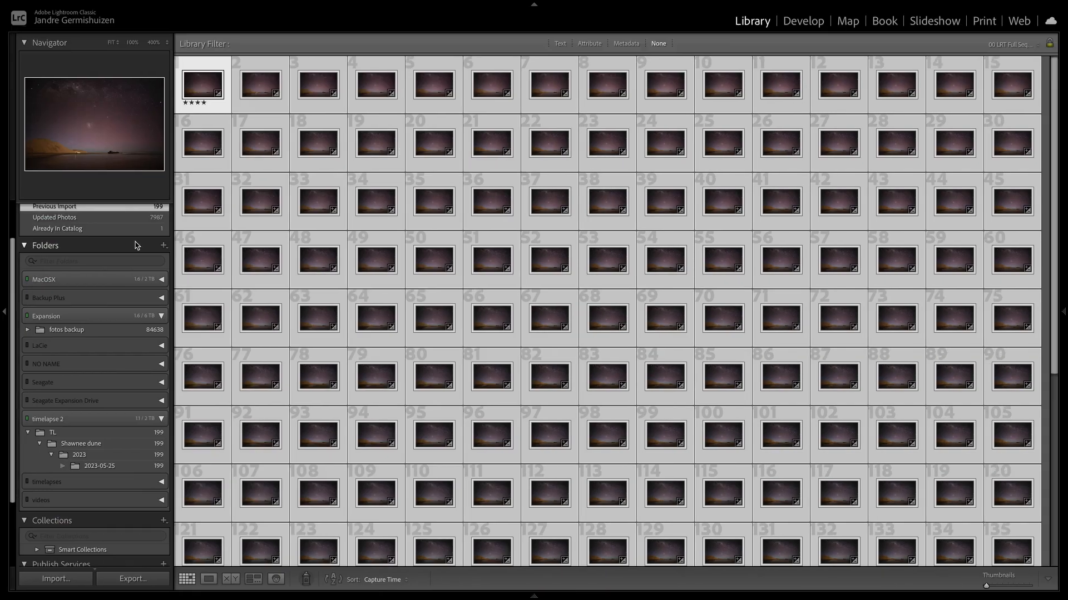
{"action": "right_click", "coordinate": [195, 88]}
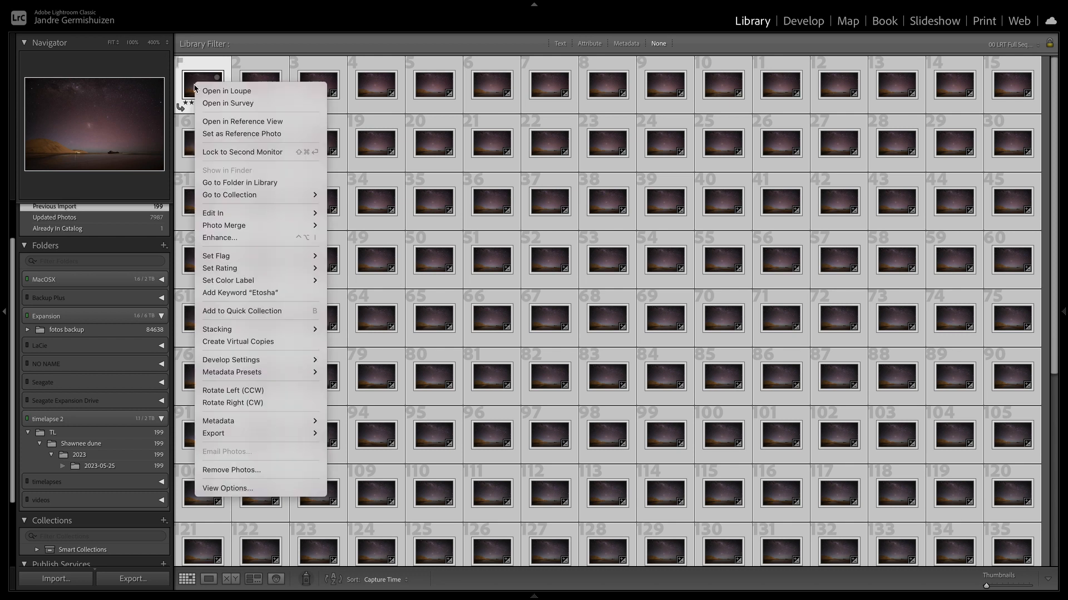
{"action": "mouse_move", "coordinate": [252, 423]}
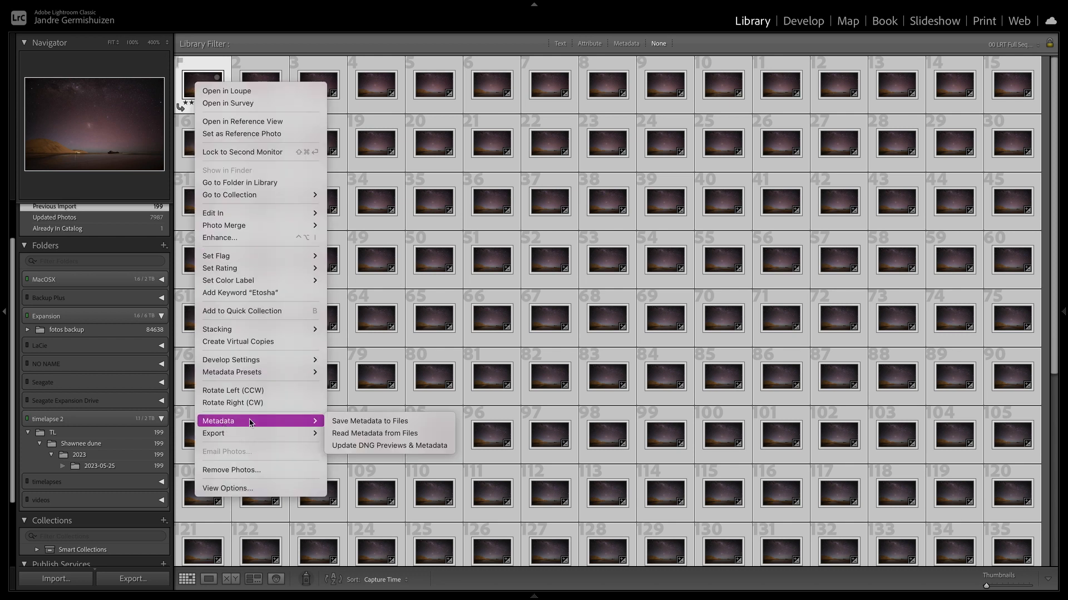
{"action": "left_click", "coordinate": [356, 425]}
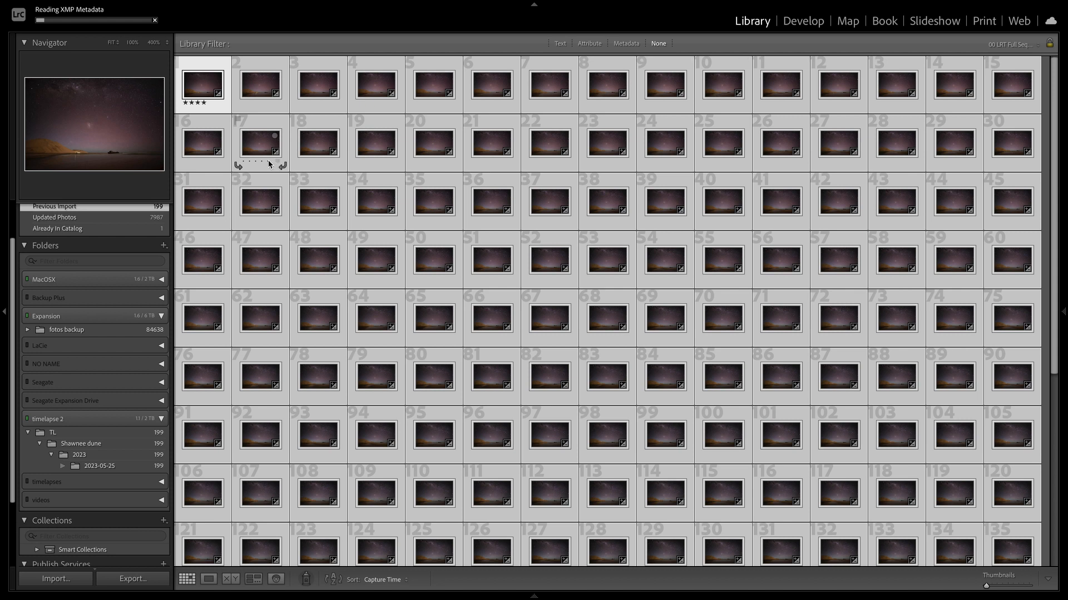
- Open the export settings for all photos in the 2023-05-25 sequence
{"action": "left_click", "coordinate": [318, 260]}
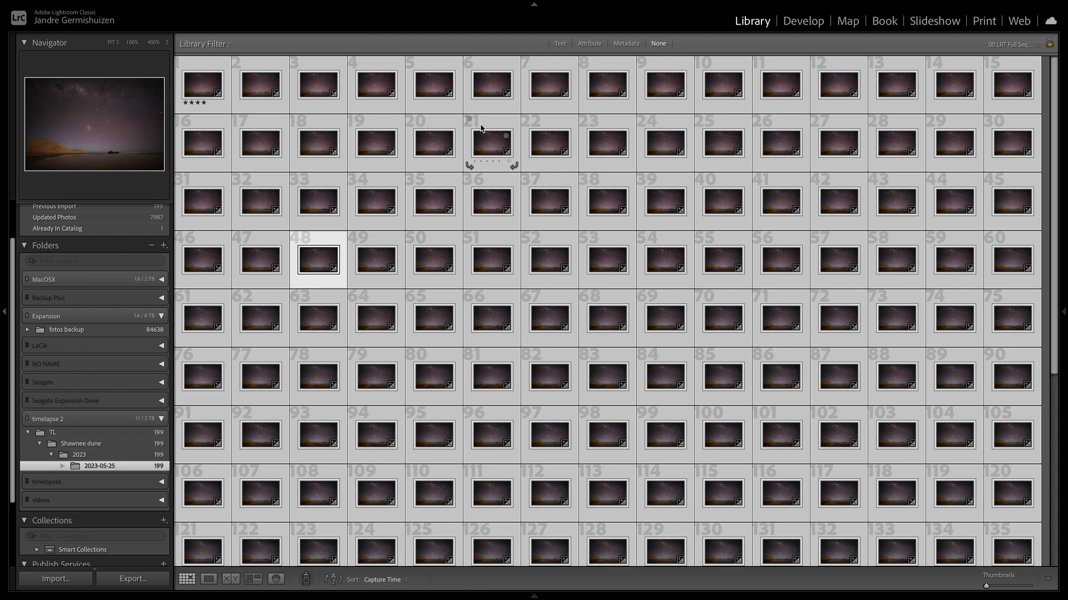
{"action": "right_click", "coordinate": [207, 90]}
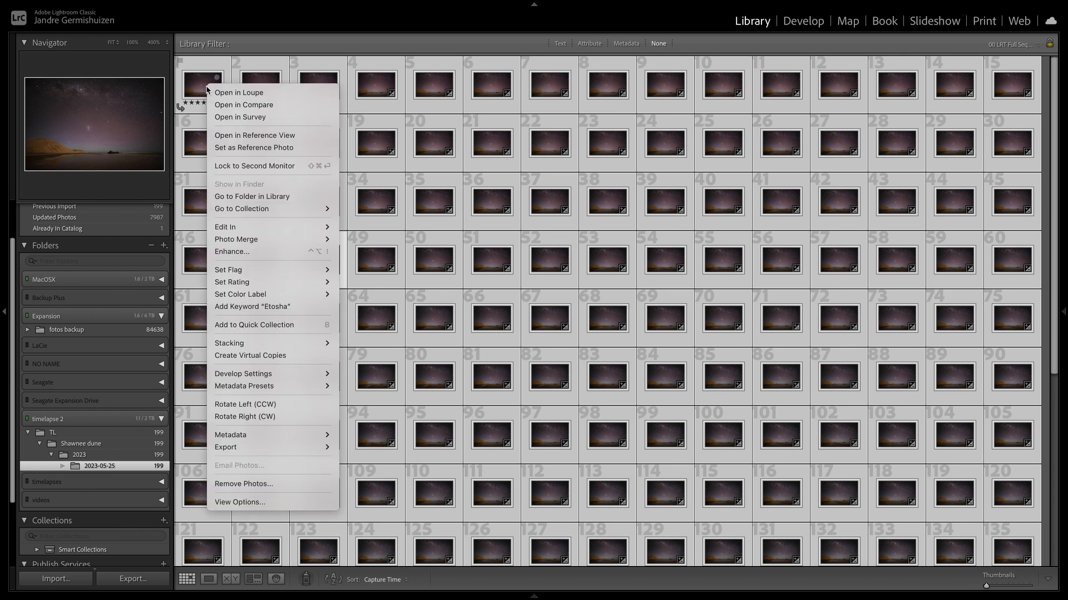
{"action": "mouse_move", "coordinate": [289, 447]}
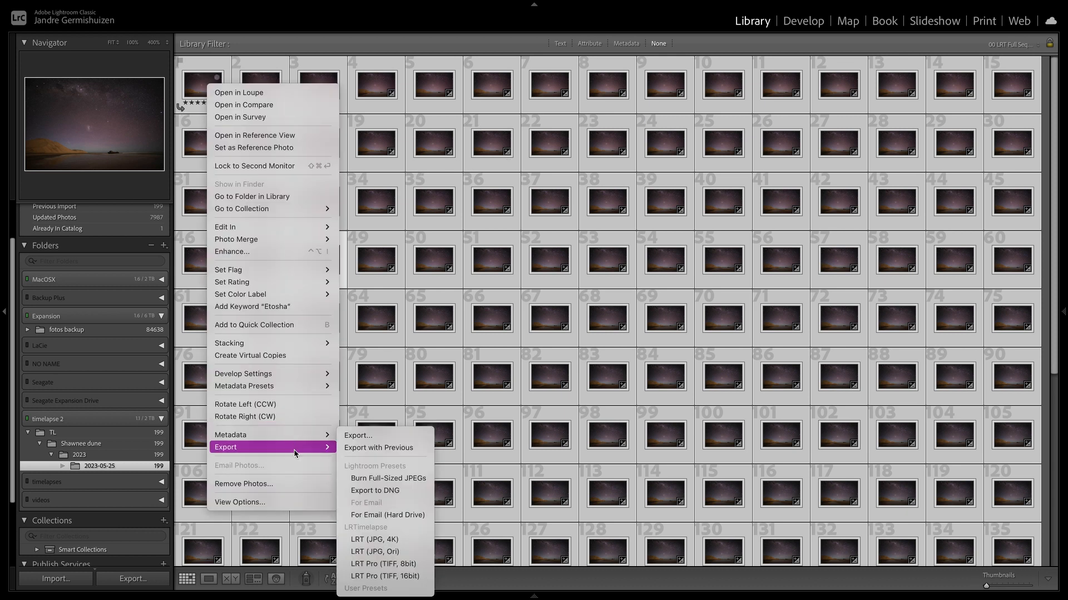
{"action": "left_click", "coordinate": [388, 436]}
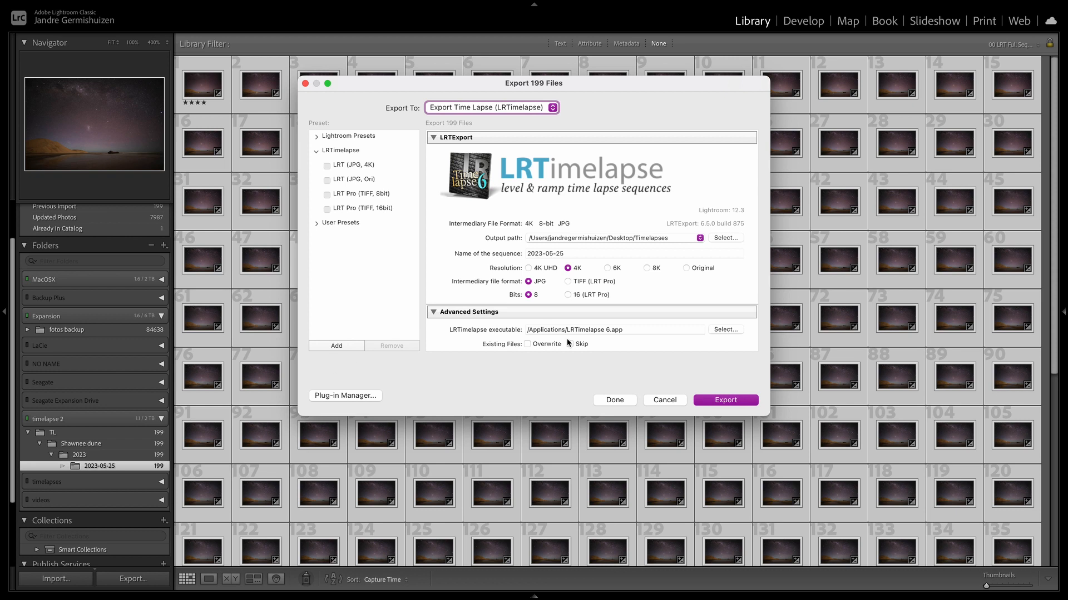
- Try Hard Drive as the export destination and switch back to Export Time Lapse (LRTimelapse)
{"action": "left_click", "coordinate": [535, 111]}
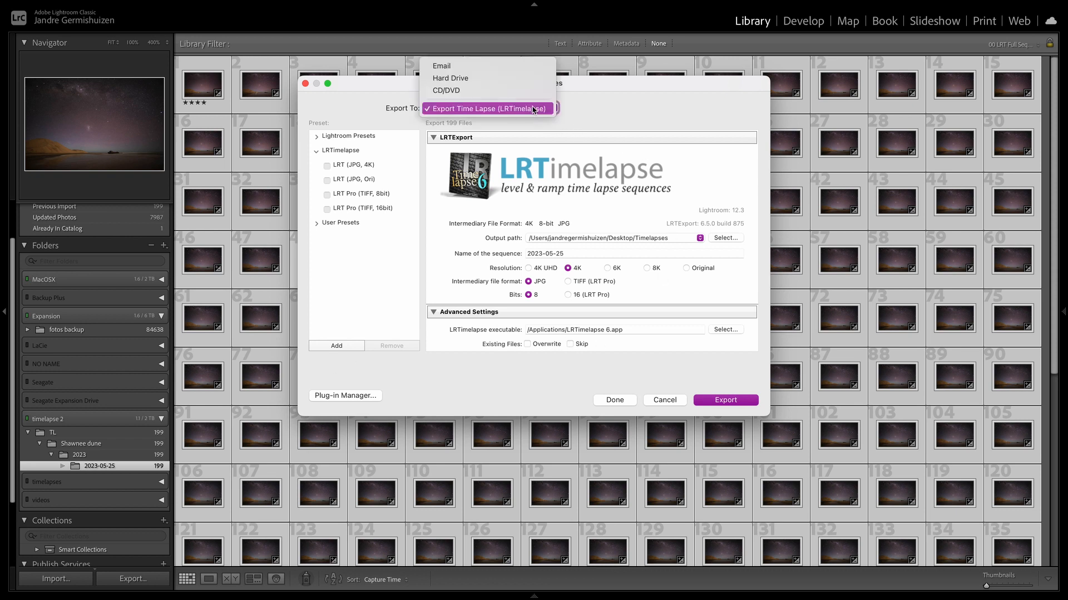
{"action": "left_click", "coordinate": [454, 78]}
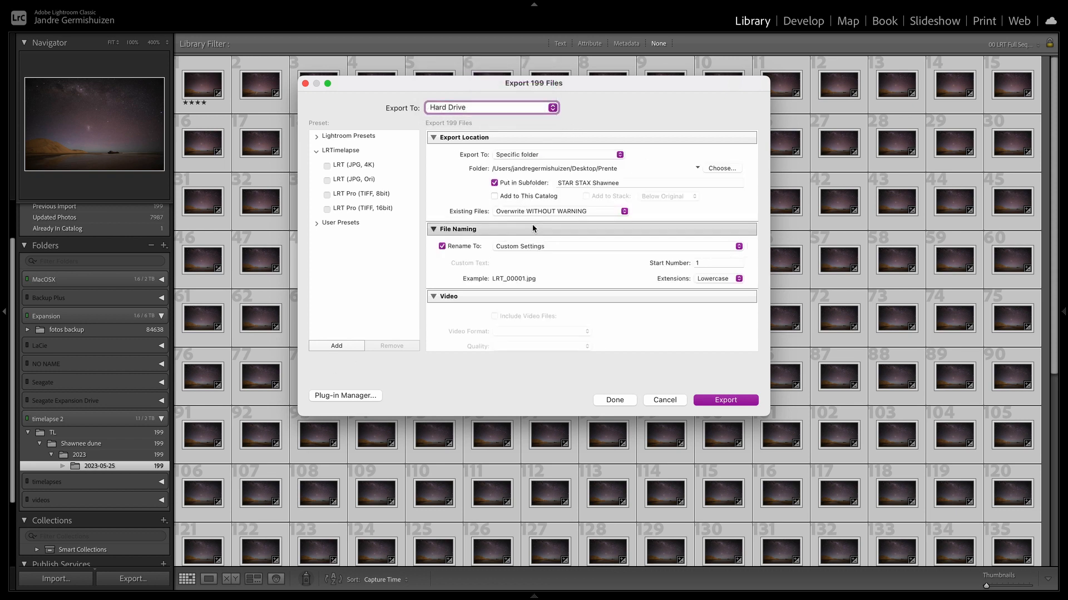
{"action": "left_click", "coordinate": [510, 109]}
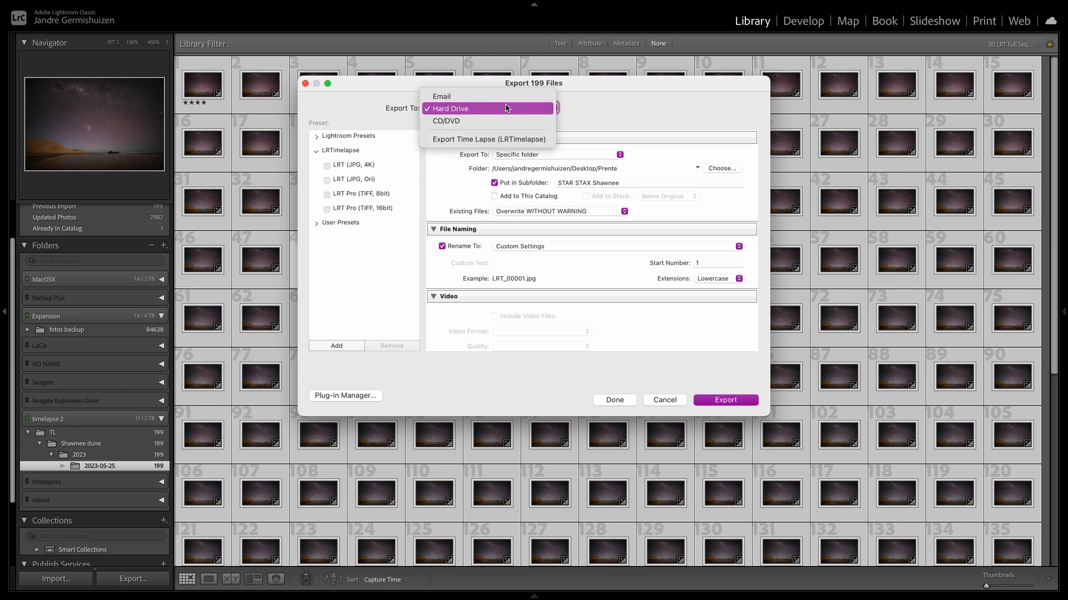
{"action": "left_click", "coordinate": [459, 140]}
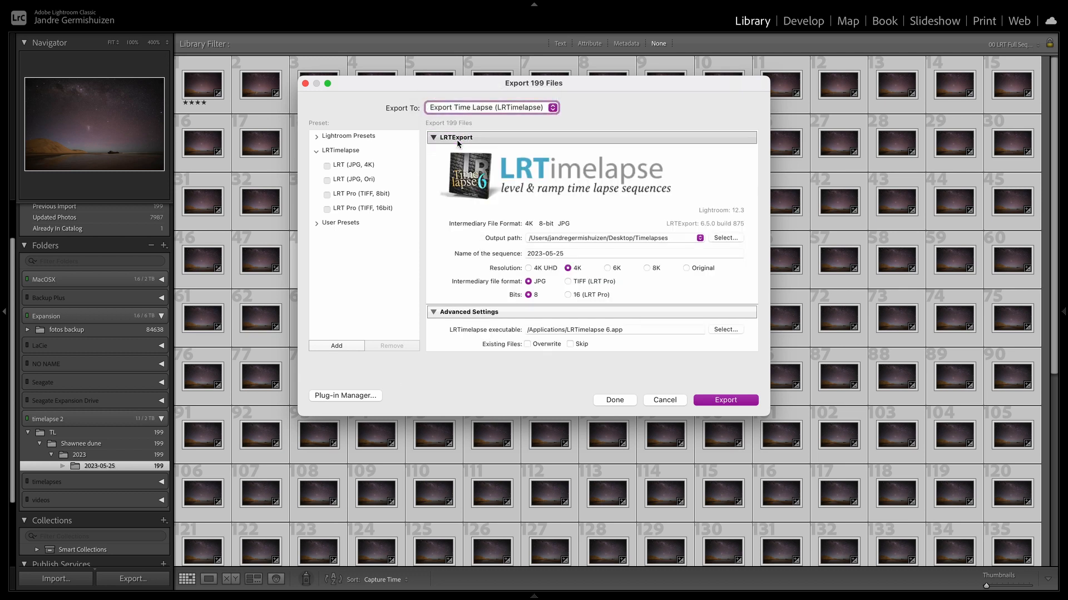
- Review the LRTimelapse export options and export the sequence as 4K 8-bit JPG intermediaries, overwriting the old sequence
{"action": "scroll", "coordinate": [545, 239], "scroll_direction": "down", "scroll_amount": 3}
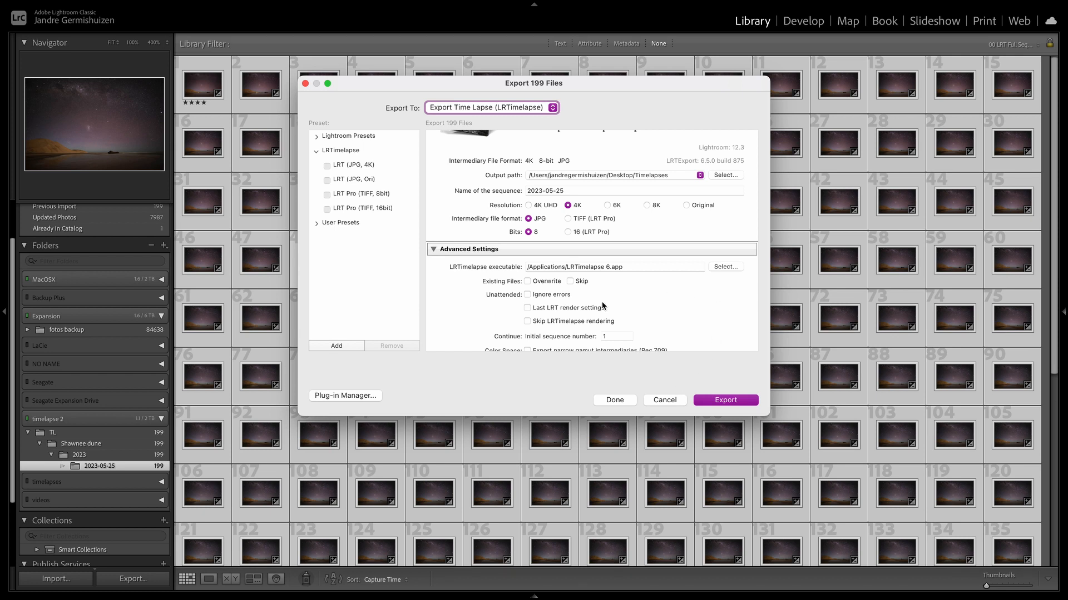
{"action": "scroll", "coordinate": [603, 305], "scroll_direction": "up", "scroll_amount": 5}
{"action": "left_click", "coordinate": [725, 400]}
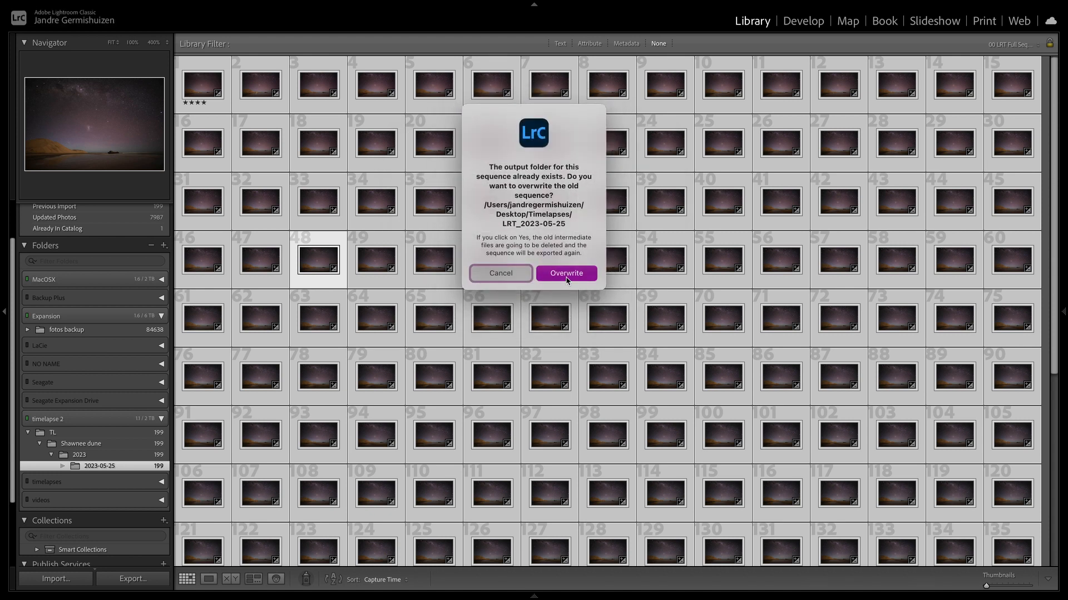
{"action": "left_click", "coordinate": [566, 276]}
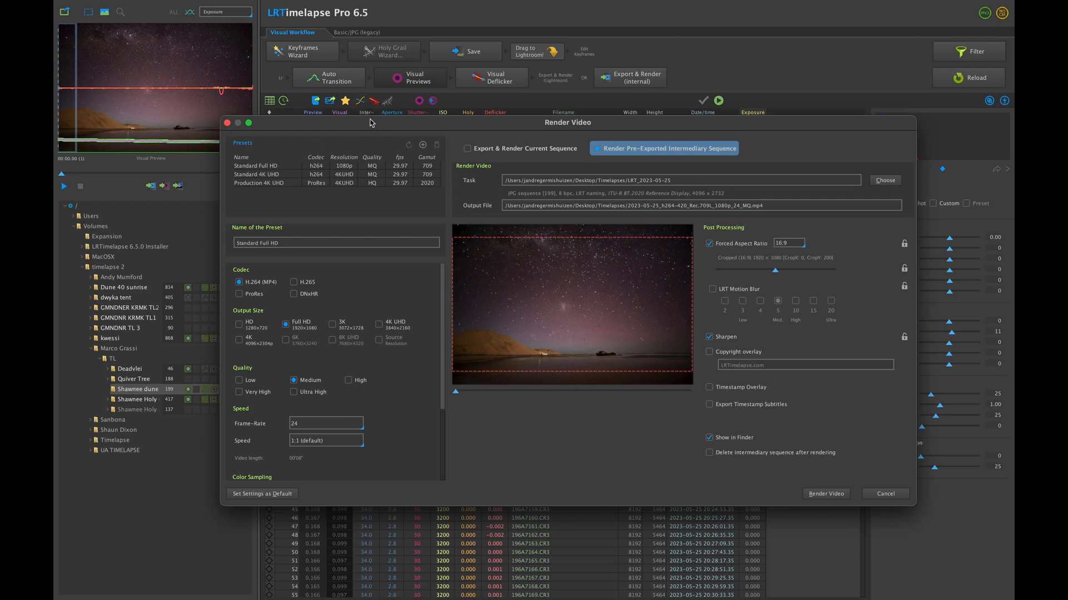
- Try a frame rate of 50 for the video render
{"action": "left_click_drag", "start_coordinate": [371, 122], "coordinate": [321, 84]}
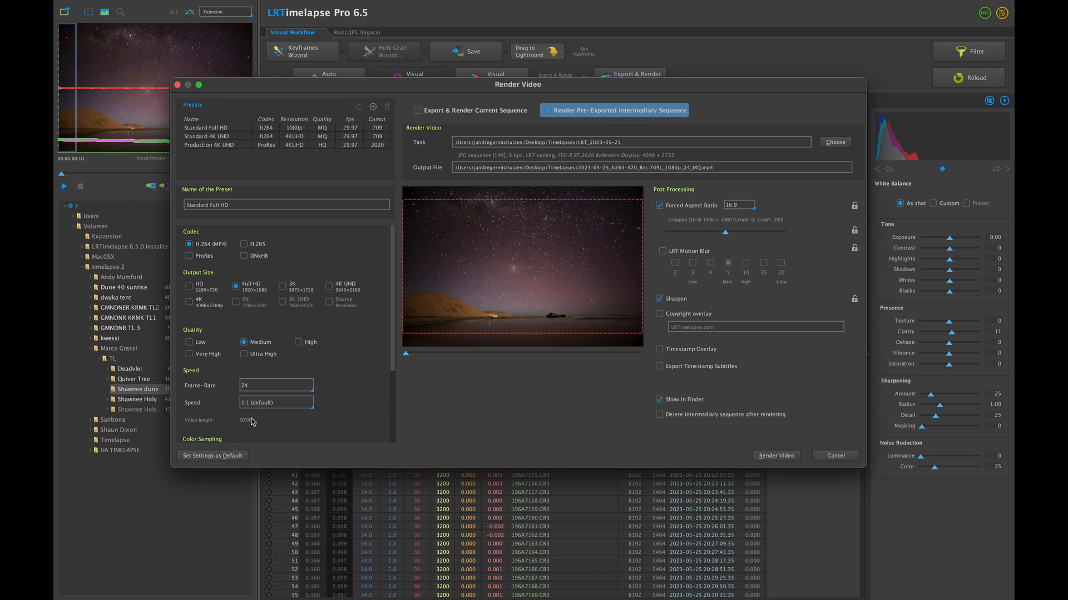
{"action": "left_click", "coordinate": [257, 392]}
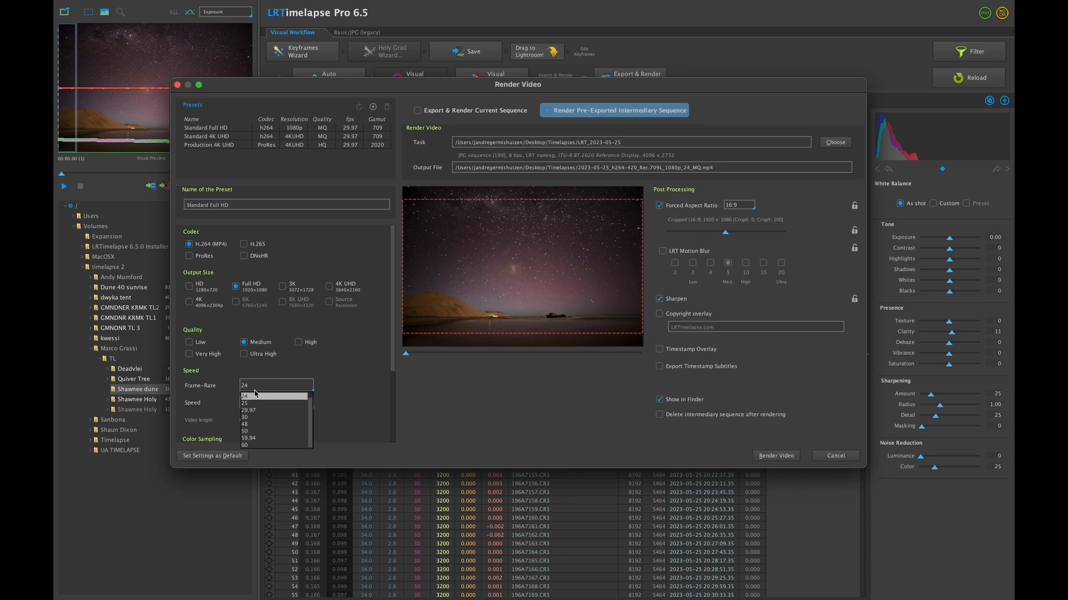
{"action": "left_click", "coordinate": [256, 431]}
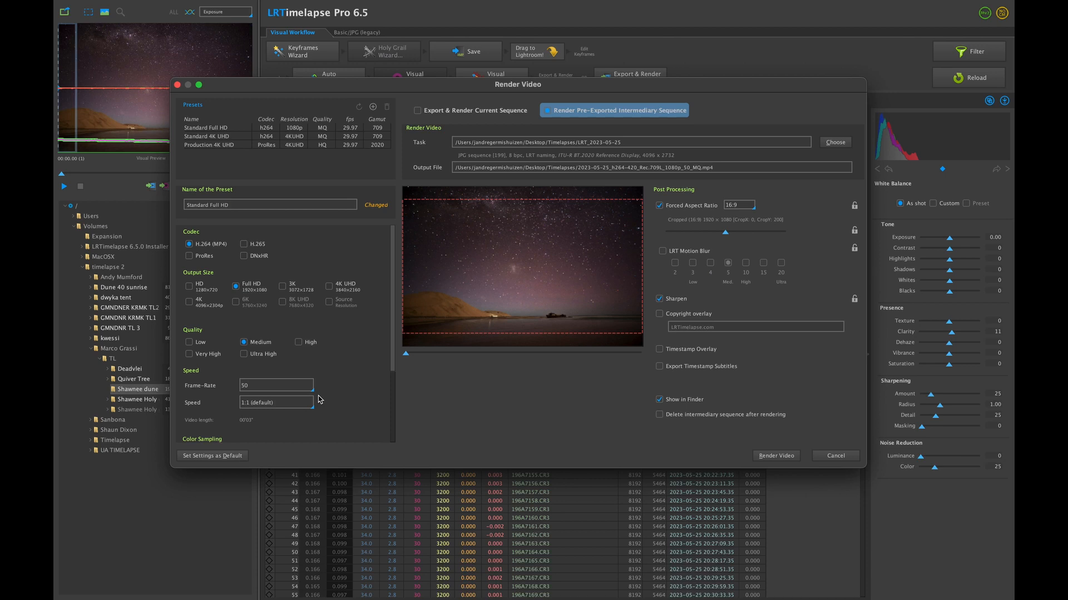
- Set the frame rate to 24 and render the pre-exported sequence as a medium-quality Full HD H.264 video
{"action": "left_click", "coordinate": [268, 386]}
{"action": "left_click", "coordinate": [256, 401]}
{"action": "left_click", "coordinate": [254, 388]}
{"action": "left_click", "coordinate": [255, 399]}
{"action": "left_click", "coordinate": [772, 457]}
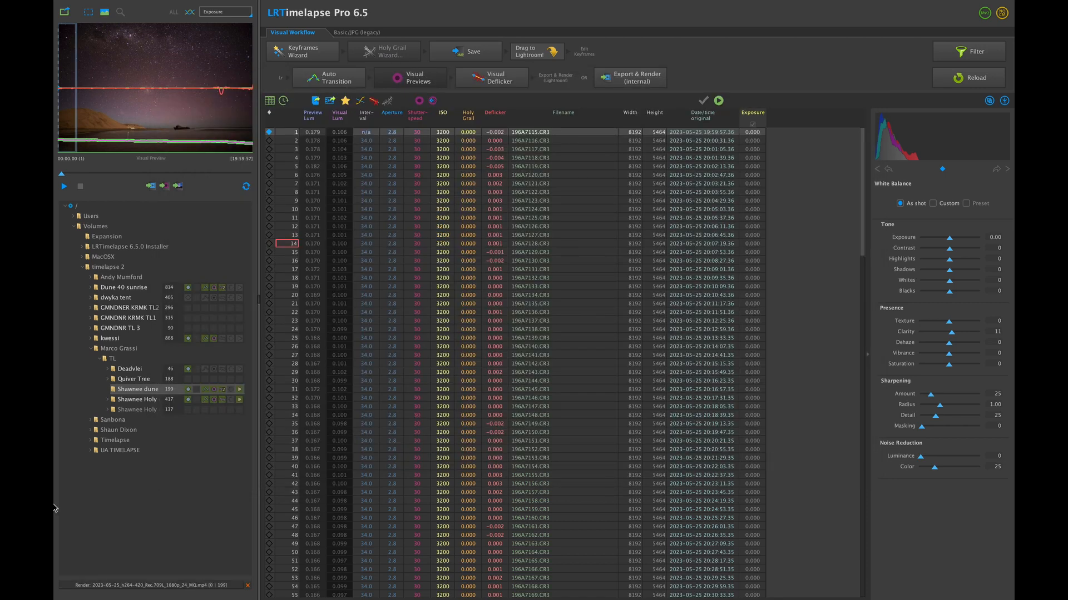